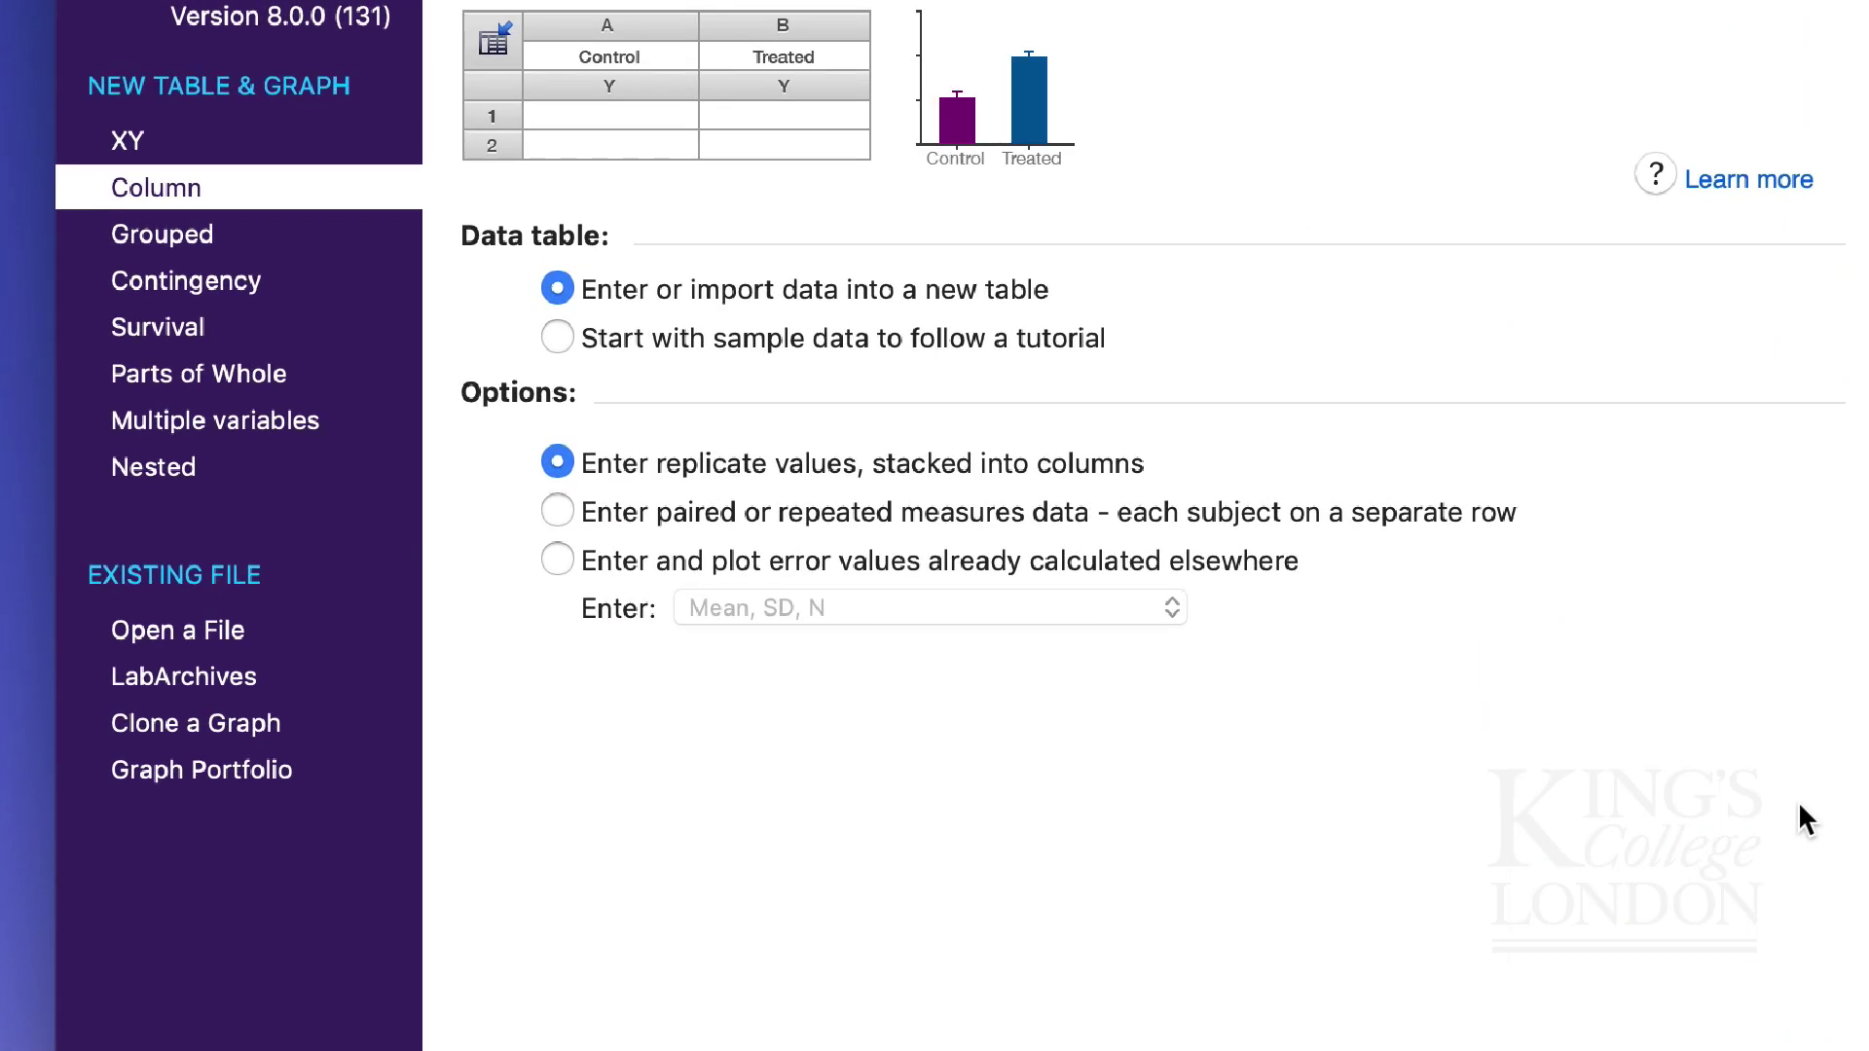
Create an empty Column data table with replicate values stacked in columns.
click(164, 177)
click(598, 287)
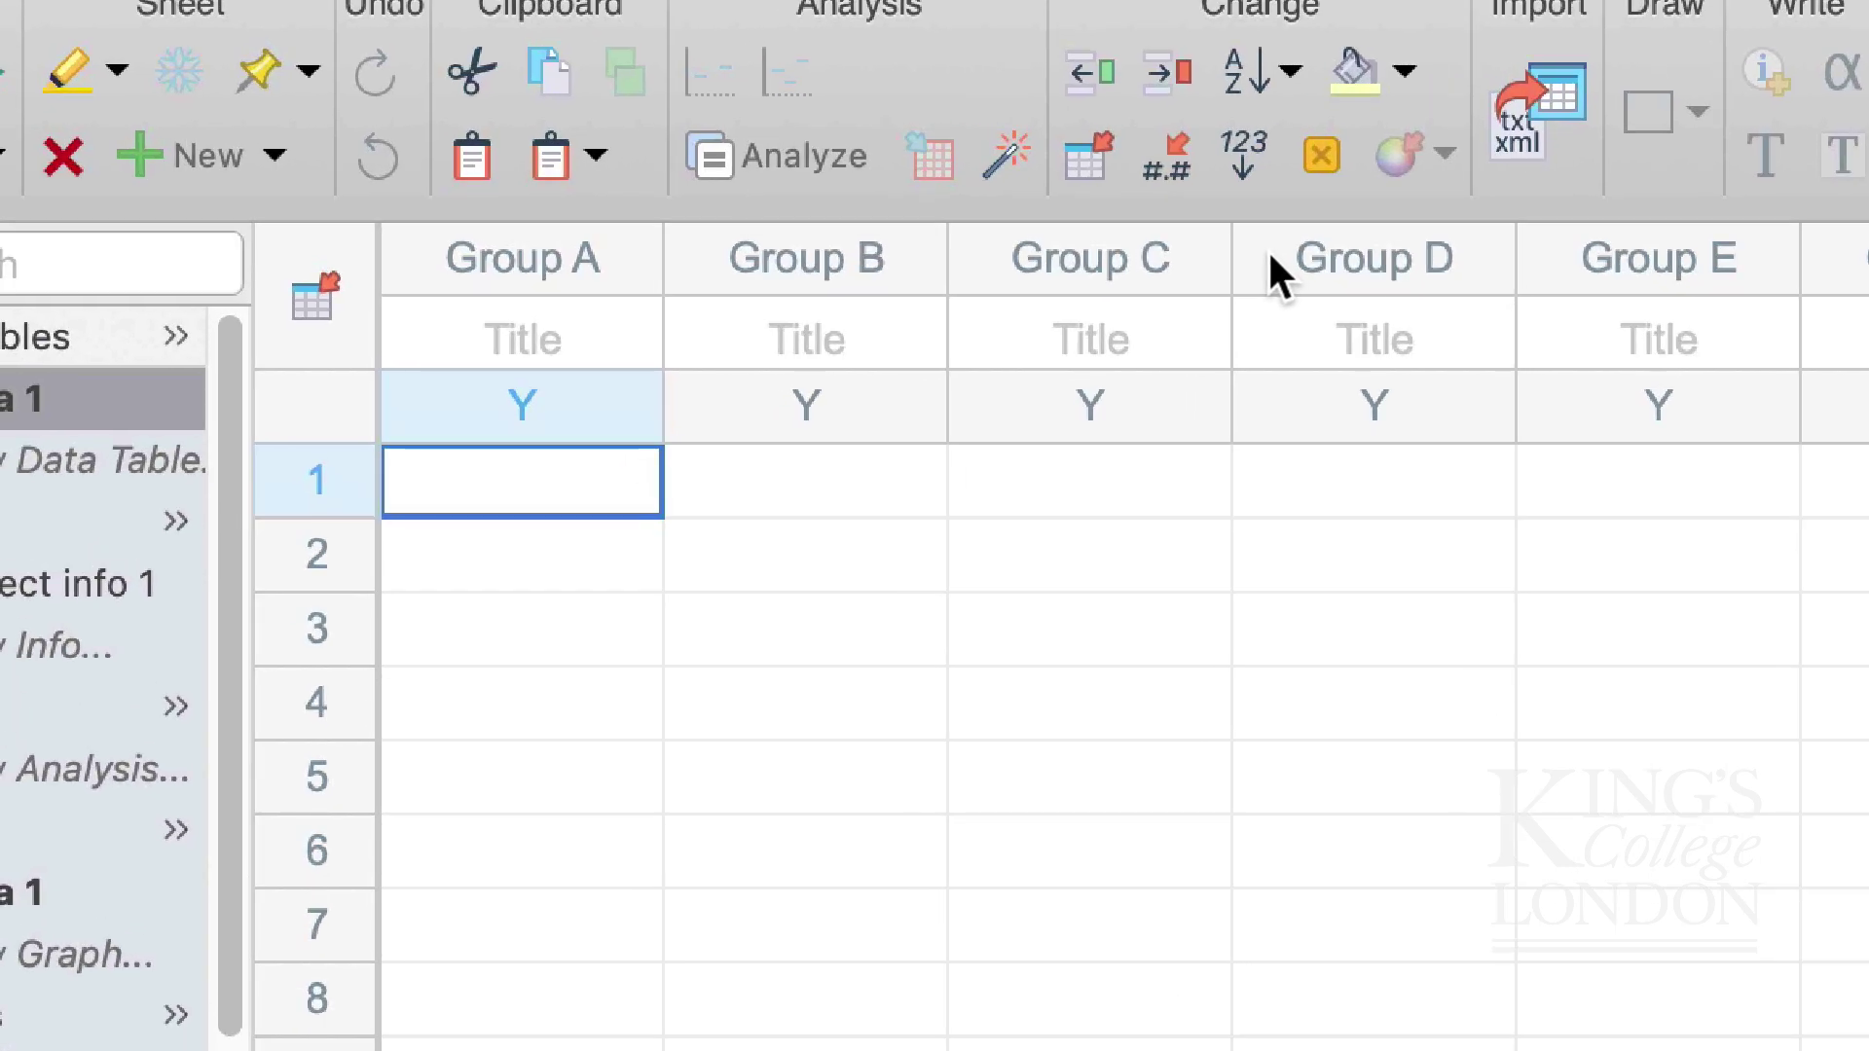
Title the first two columns Male and Female.
click(621, 352)
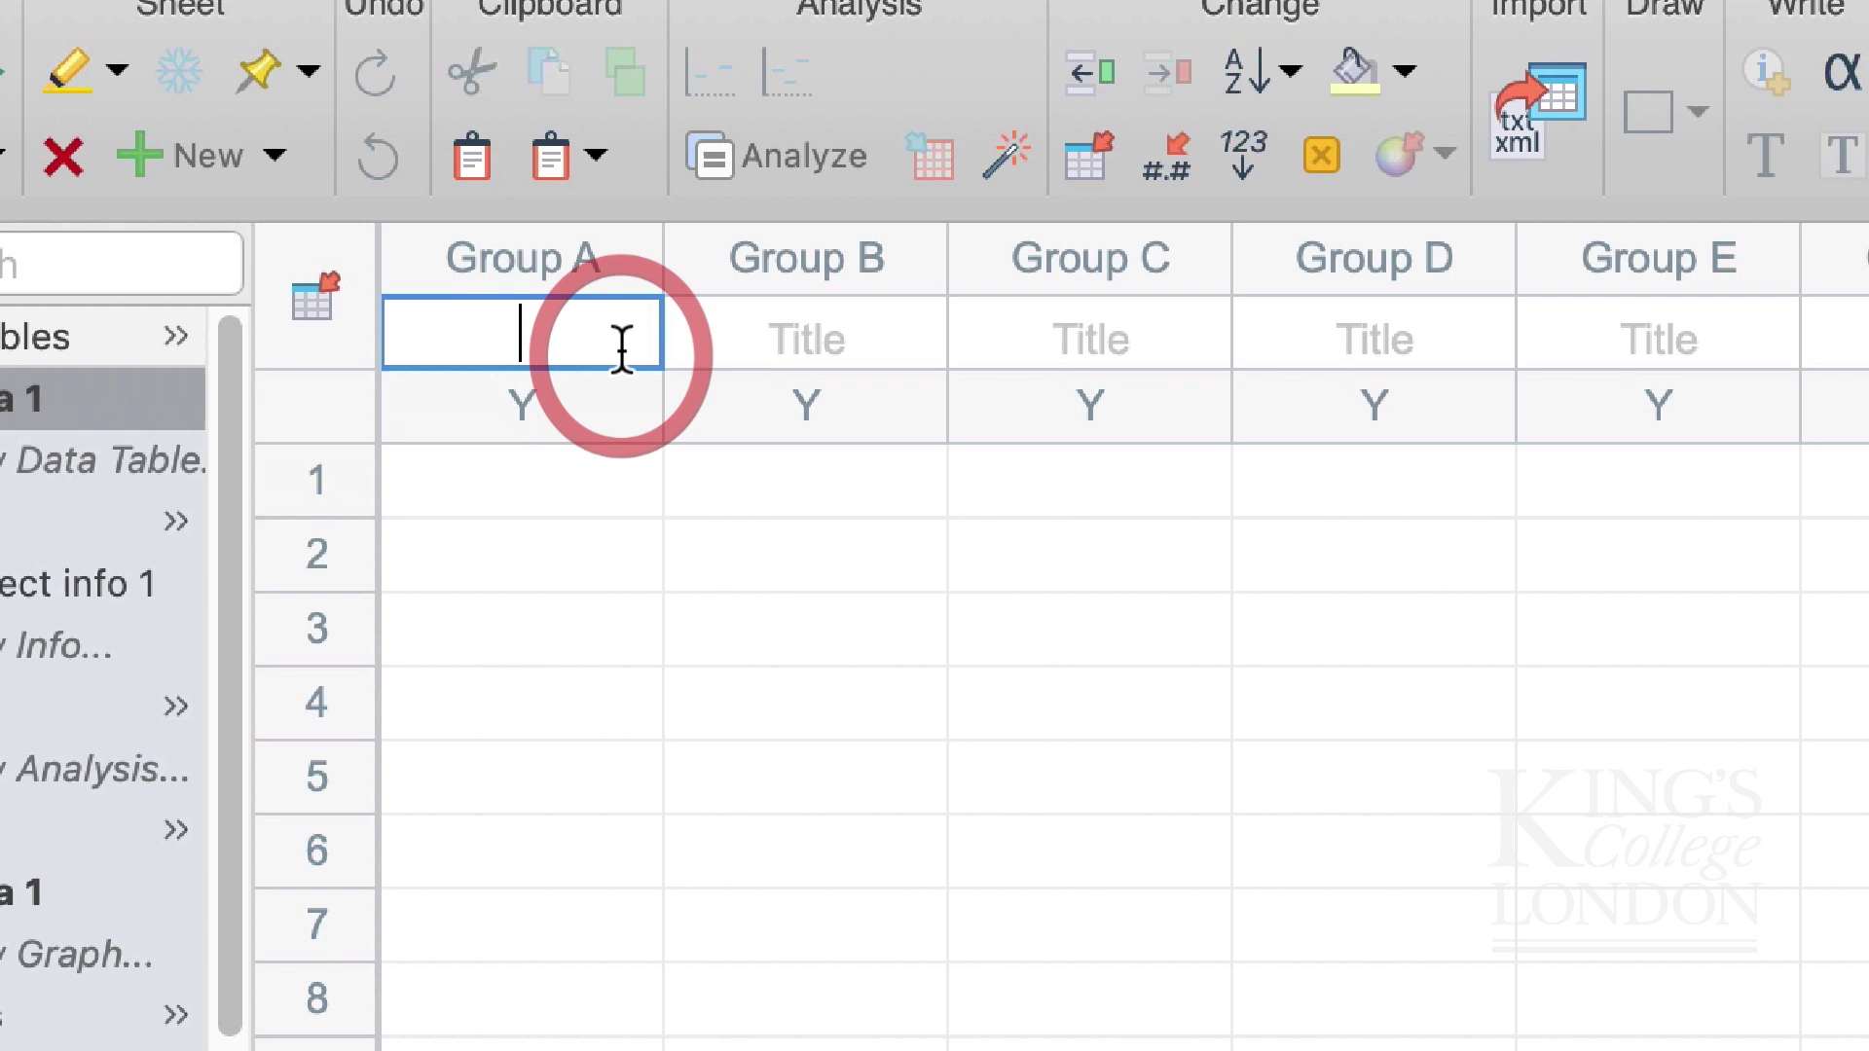
text(Male)
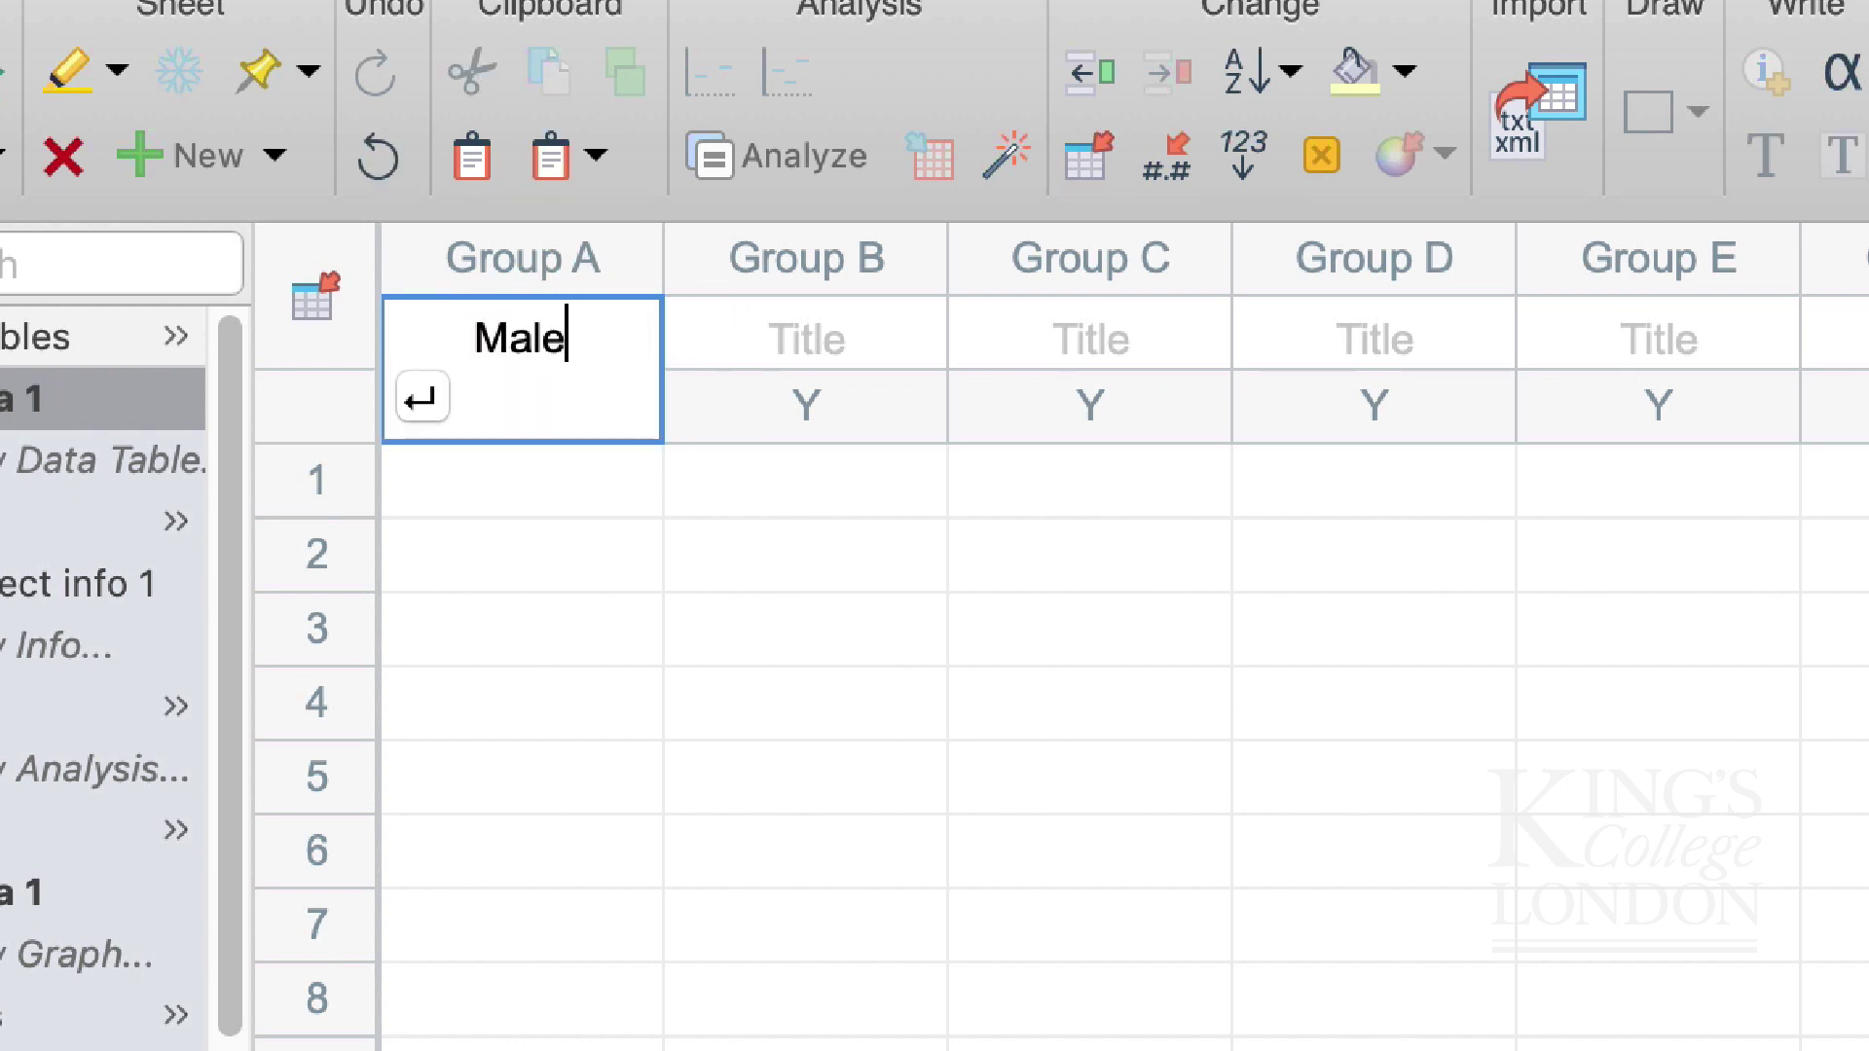
key(Tab)
text(Female)
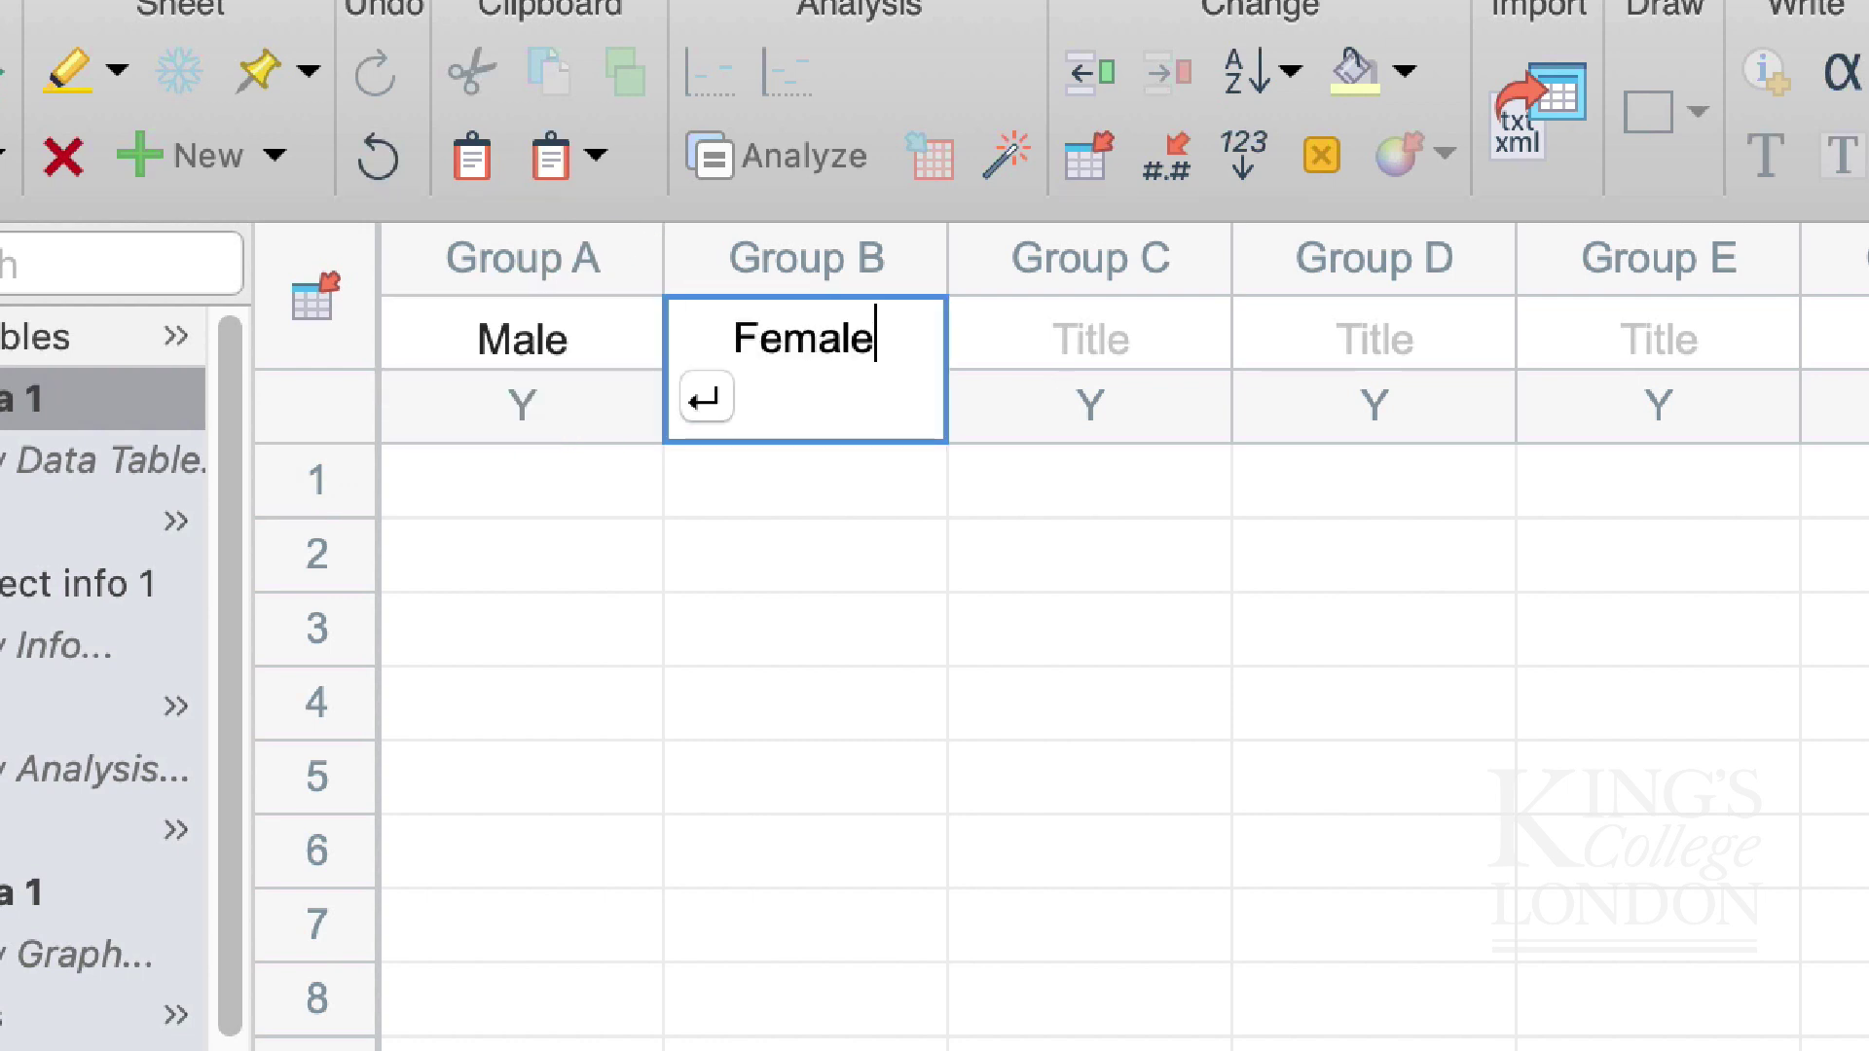
click(534, 541)
Enter the Male values 5, 4, 5, 6, 5, 4, 5, 6 down rows 1–8.
click(535, 484)
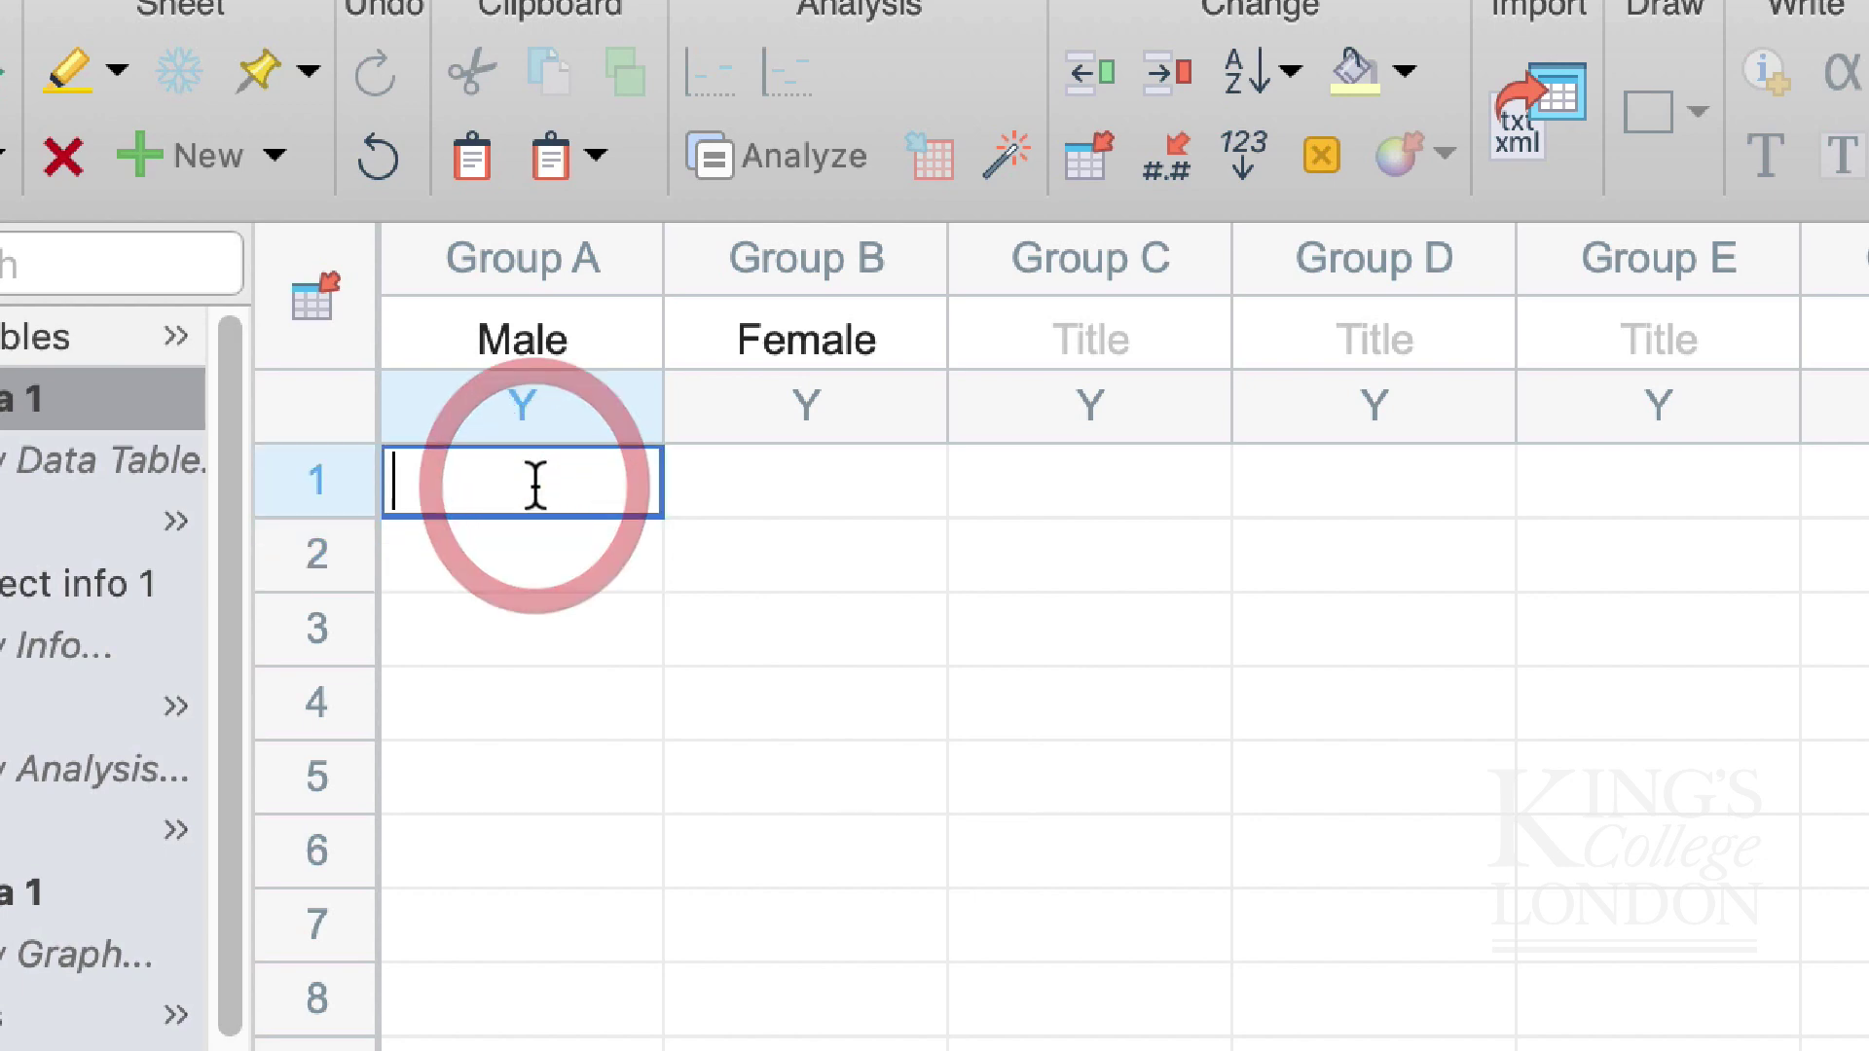
text(5)
key(Return)
text(4)
key(Return)
text(5)
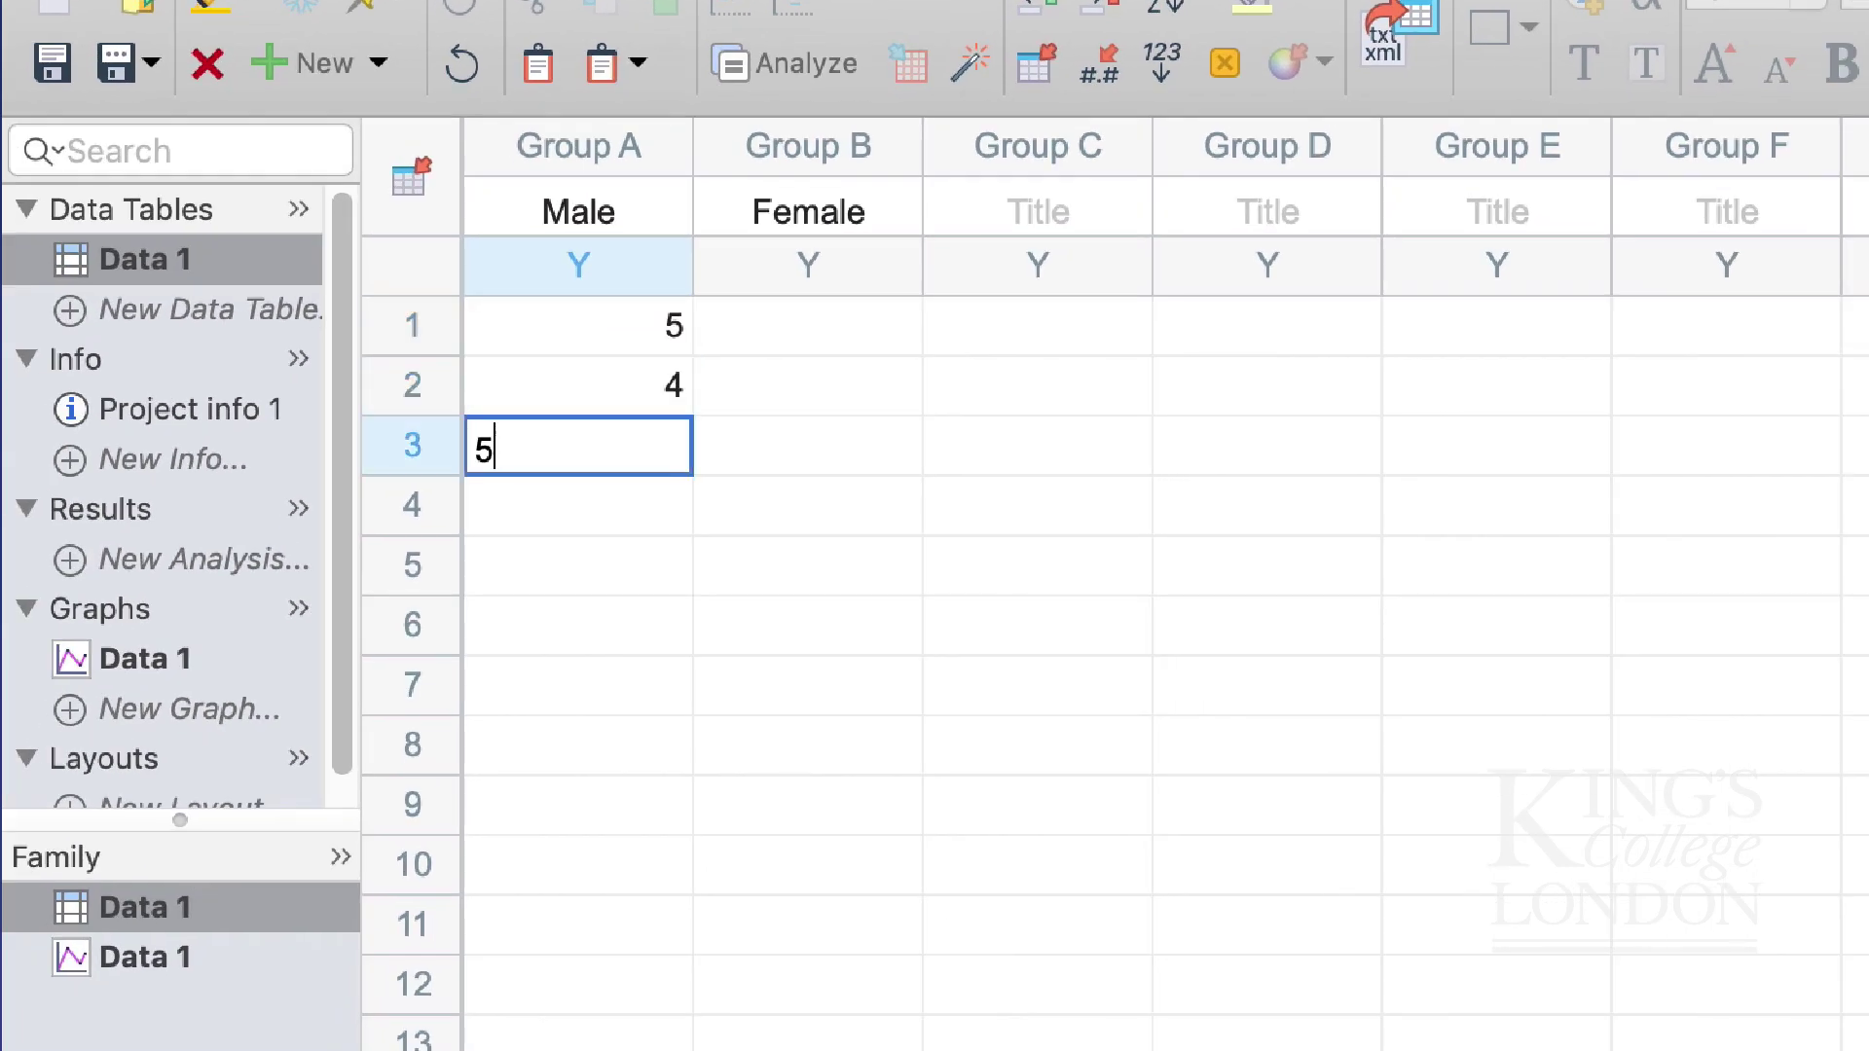
key(Return)
text(6)
key(Return)
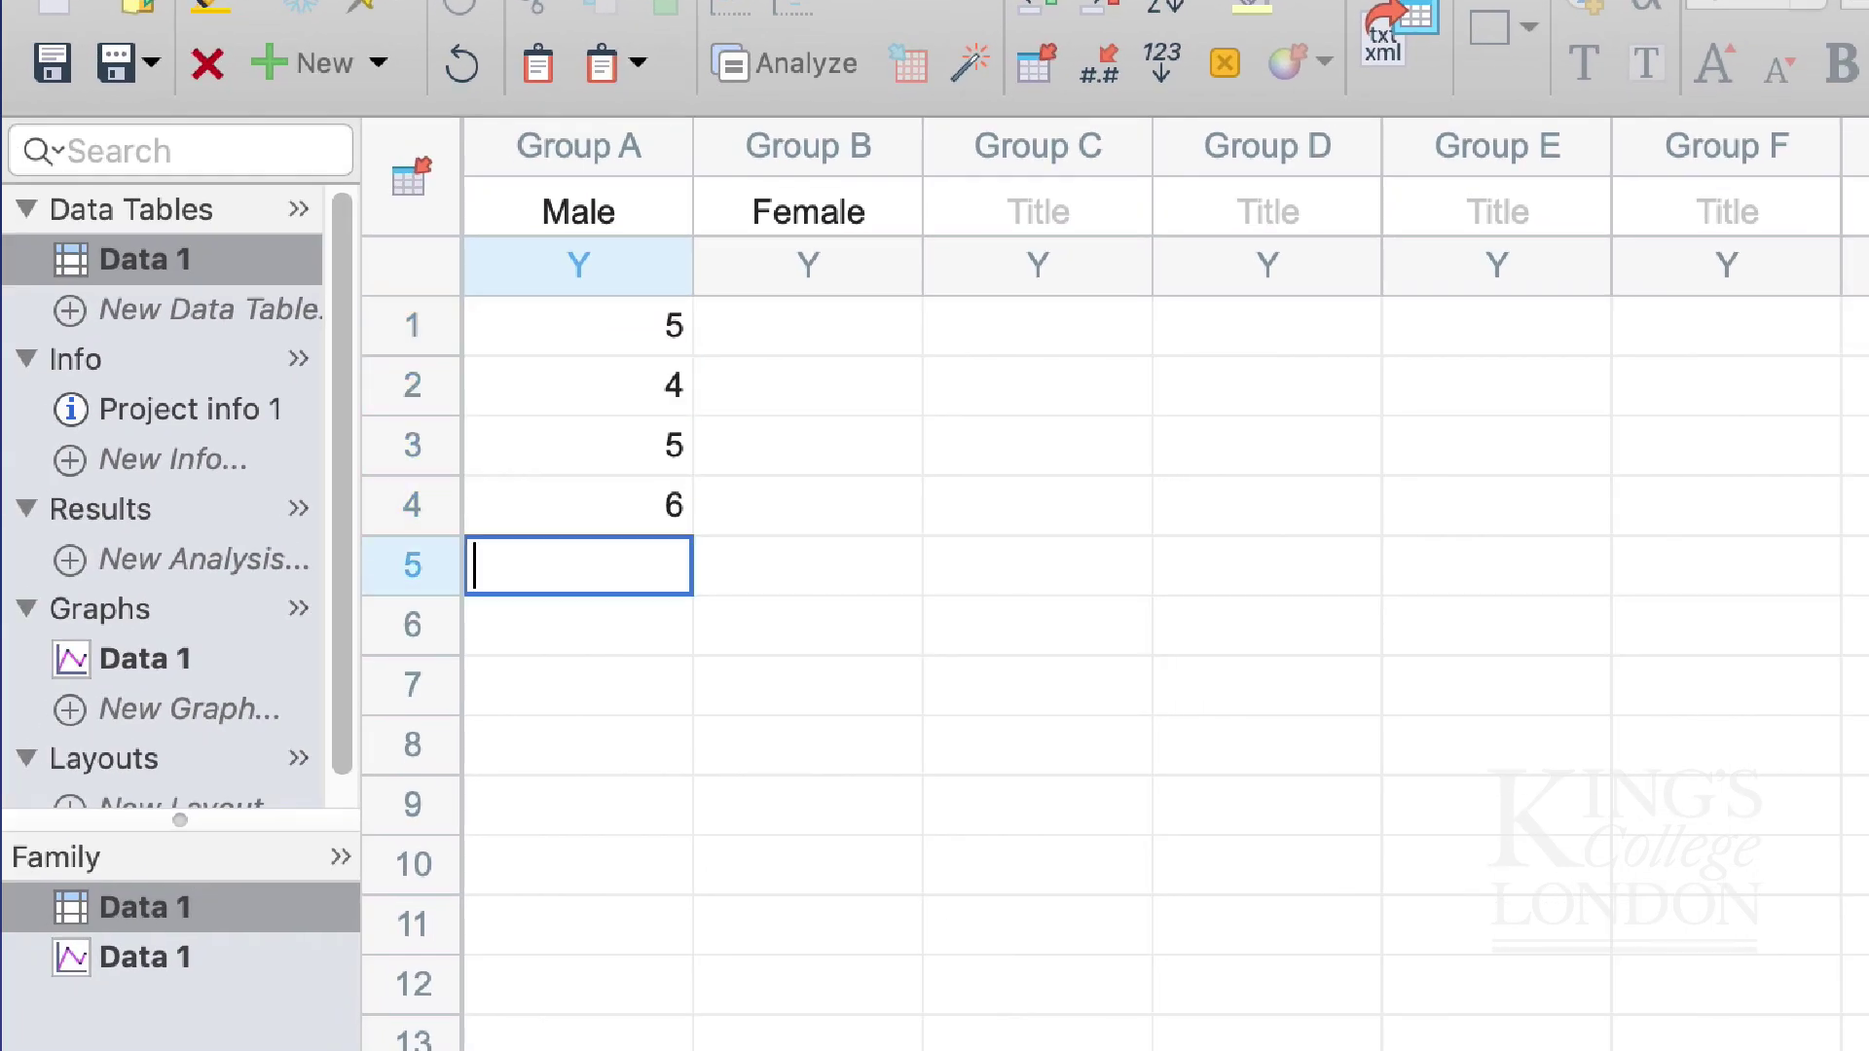
text(5)
key(Return)
text(4)
Enter the Female values 7, 6, 7, 8, 9, 8, 7, 8 down rows 1–8.
key(Return)
text(5 6)
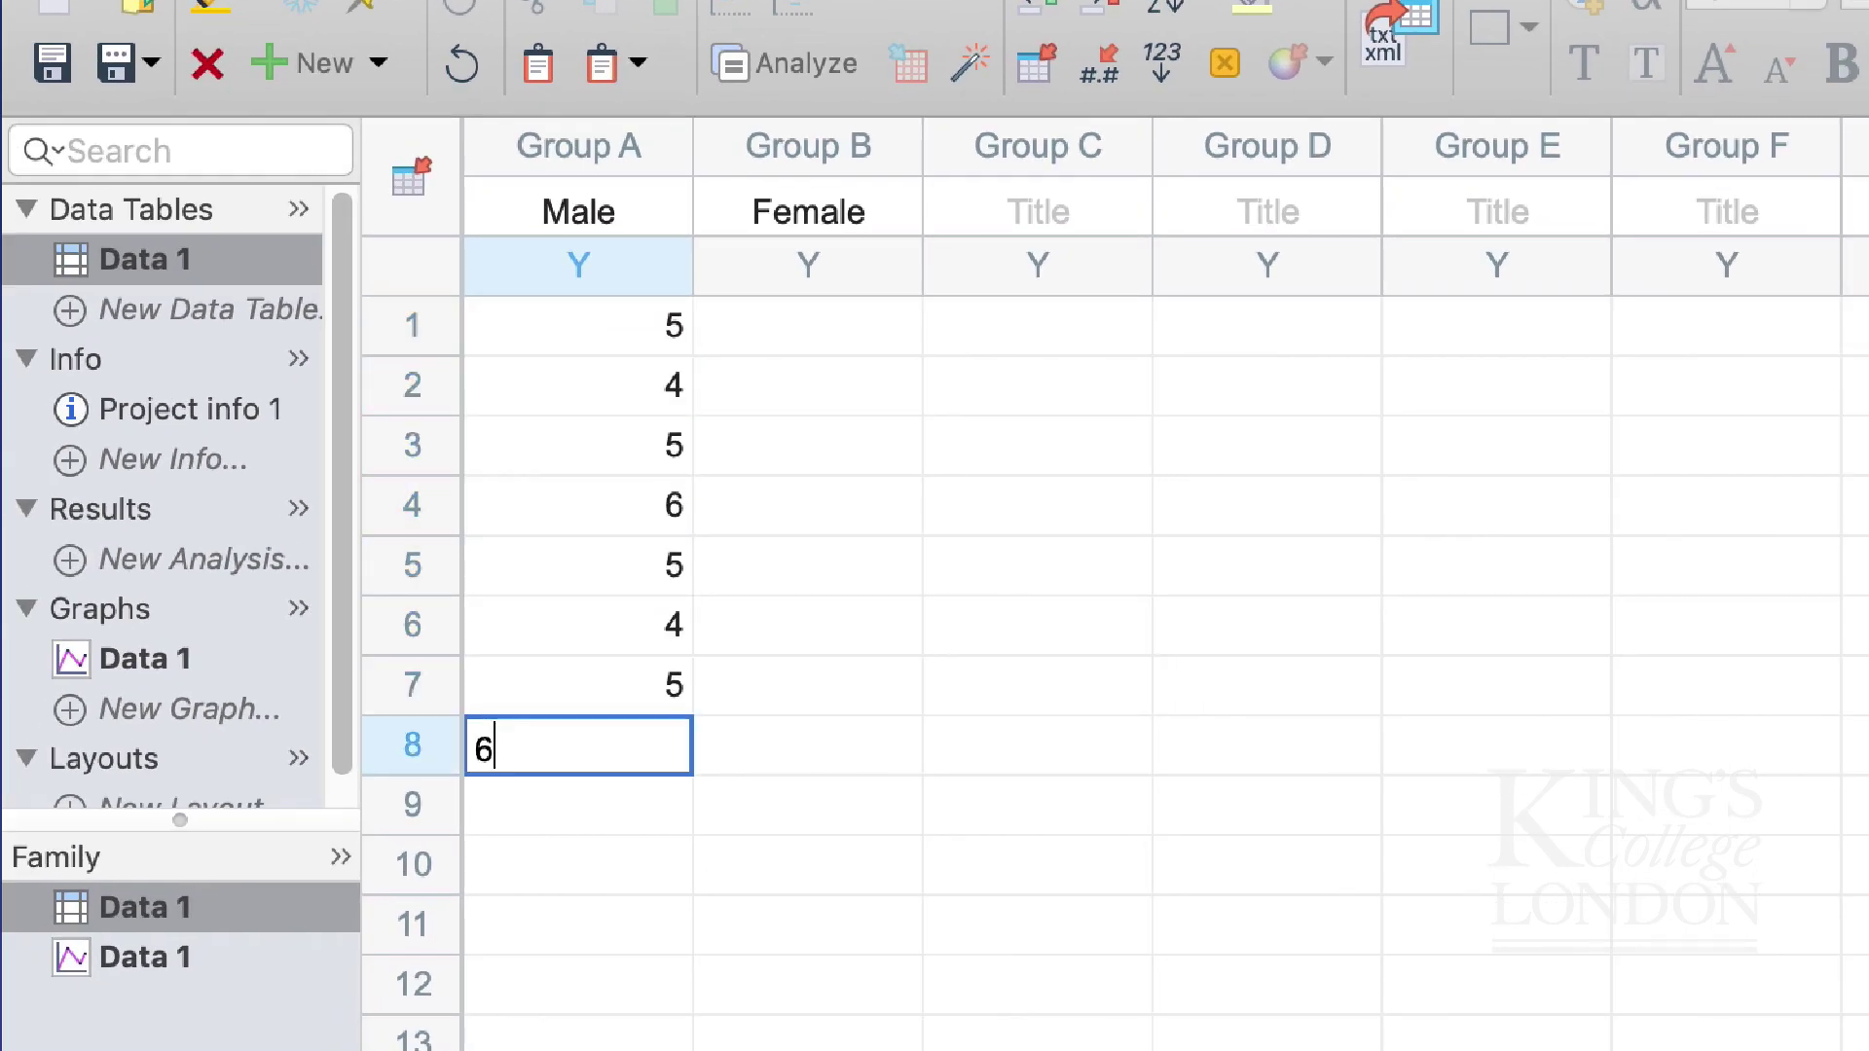
click(776, 323)
text(7)
key(Return)
text(6)
key(Return)
text(7)
key(Return)
text(8)
key(Return)
text(9)
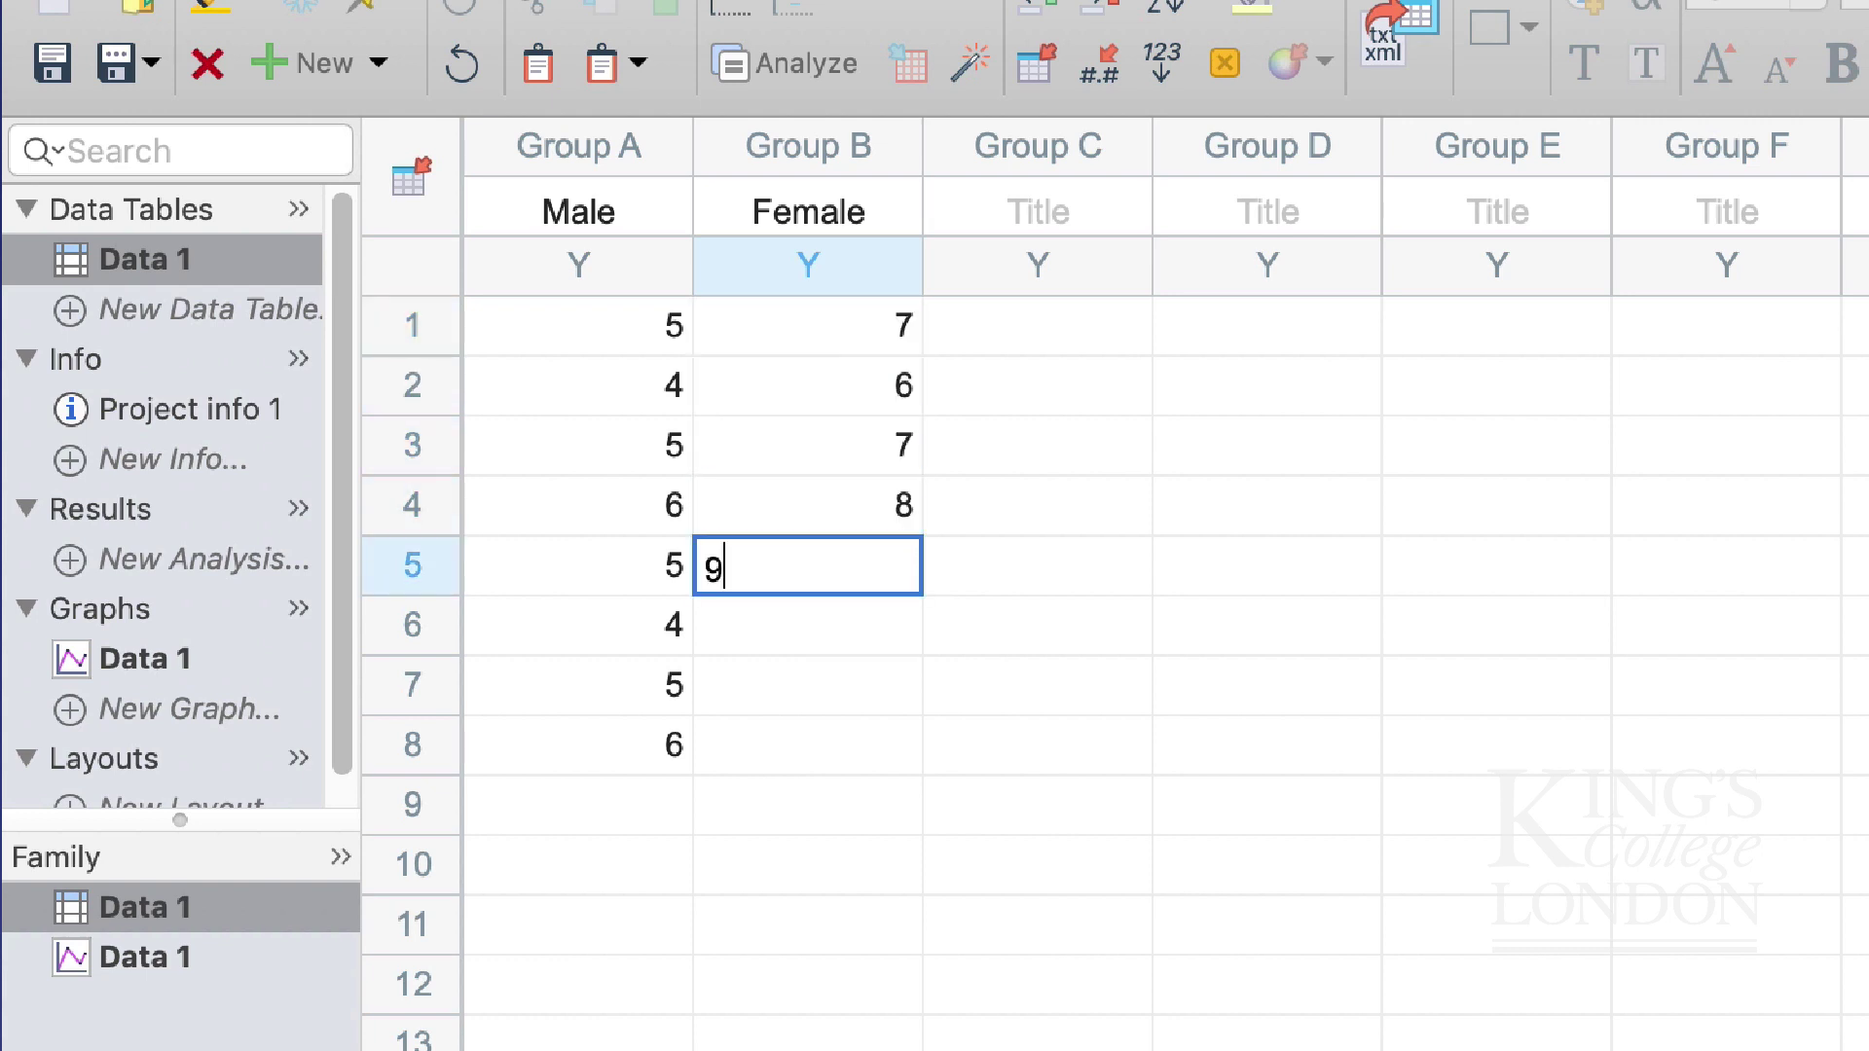
key(Return)
text(8)
key(Return)
text(7 8)
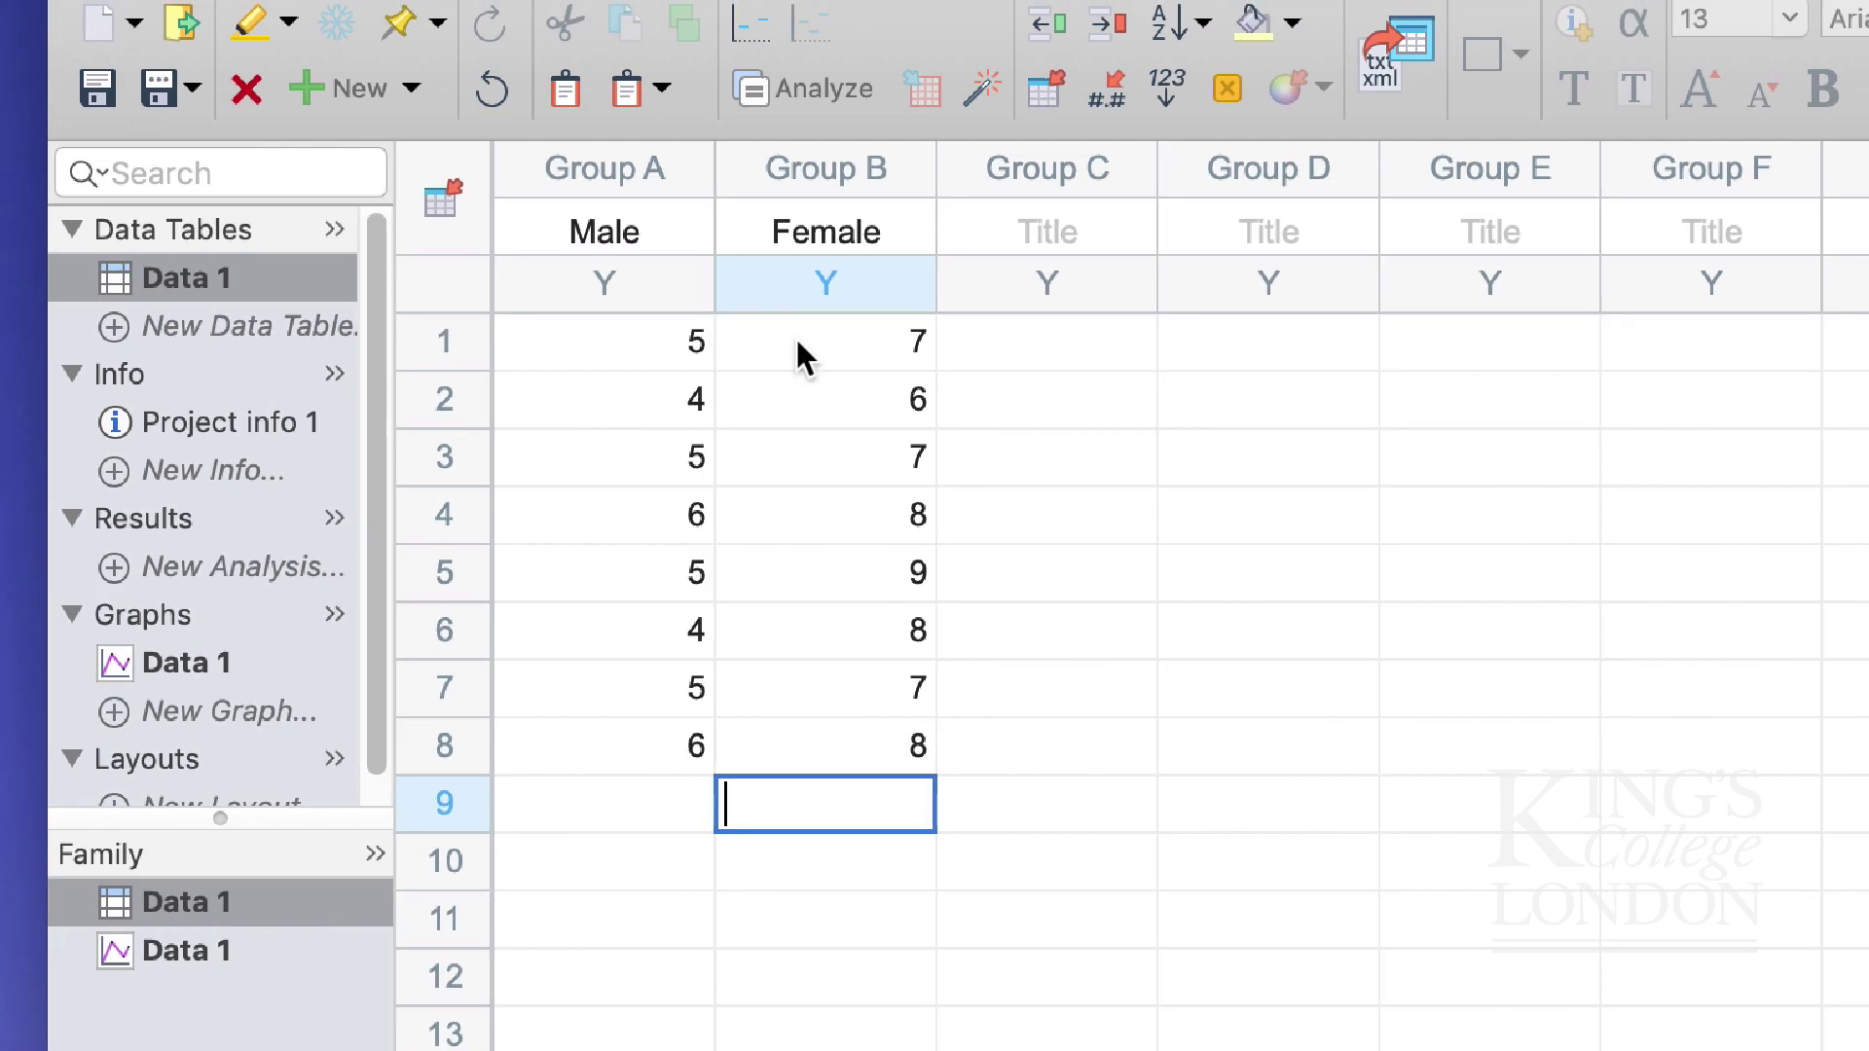
Make the Data 1 graph an individual-values scatter plot of Male and Female.
click(186, 662)
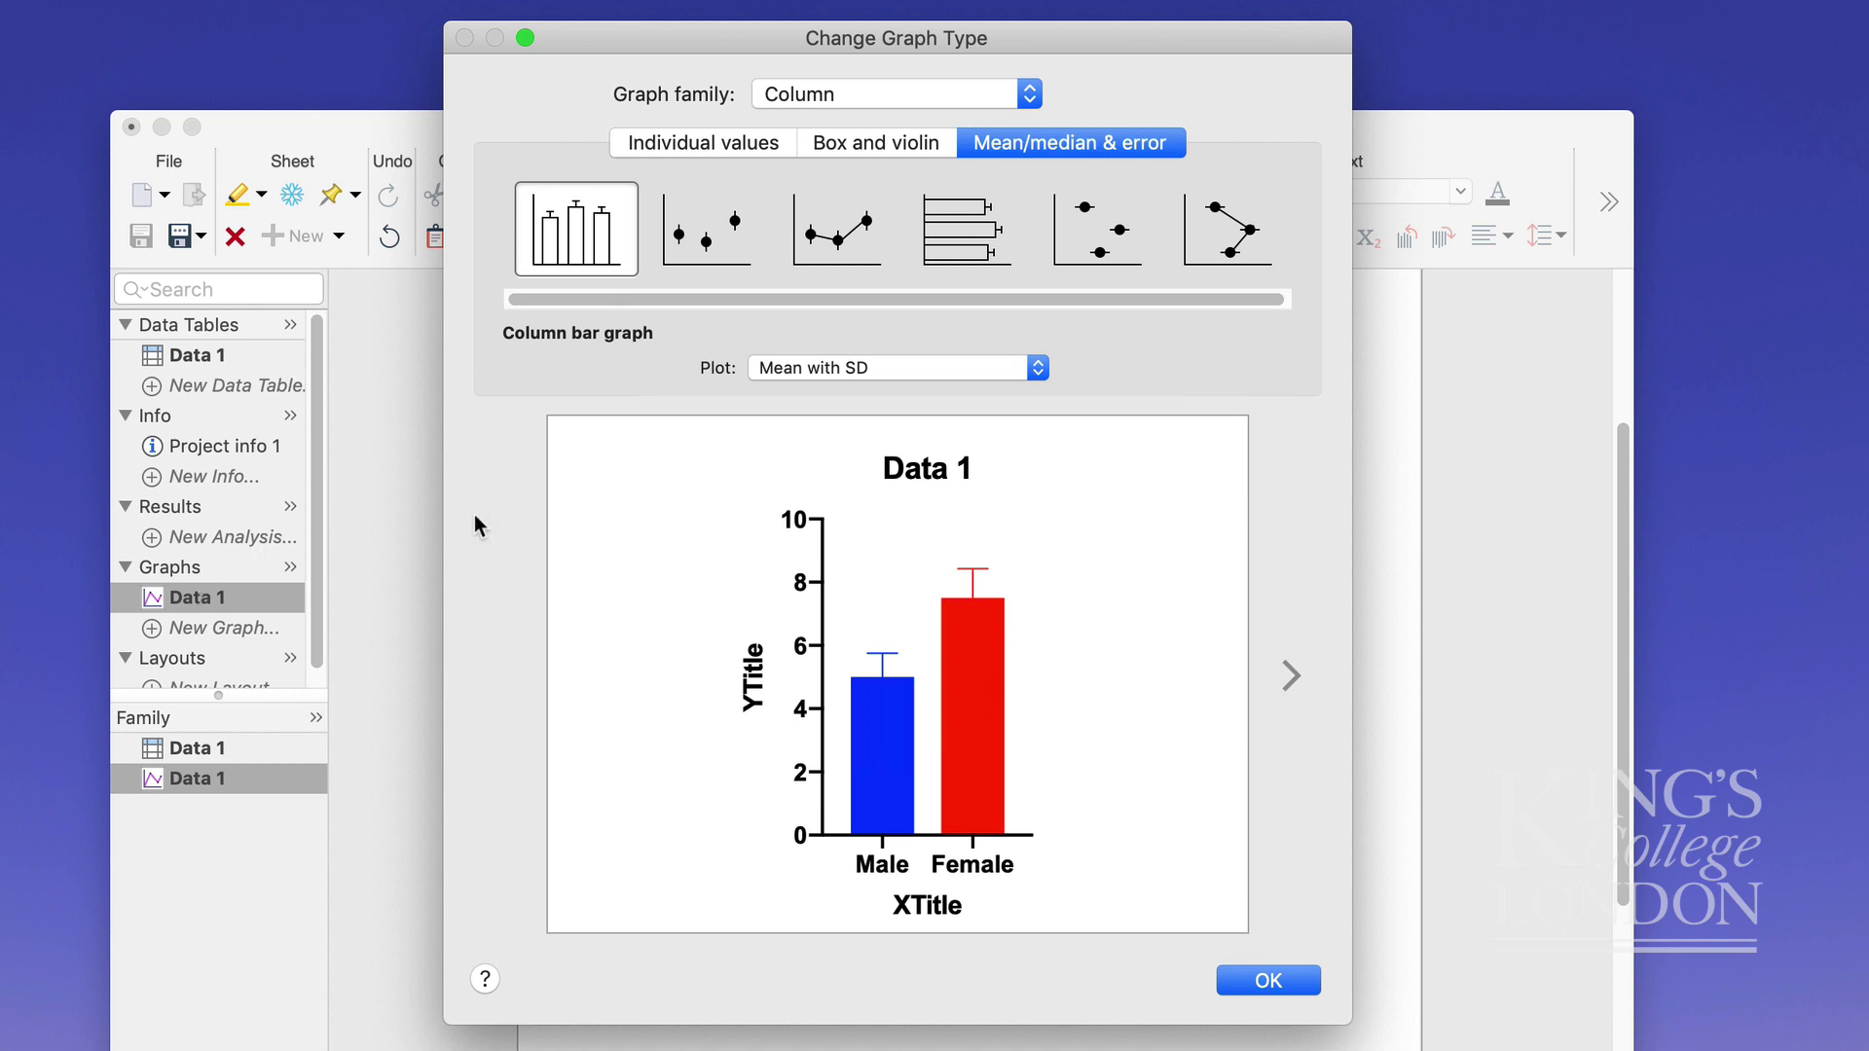
click(694, 147)
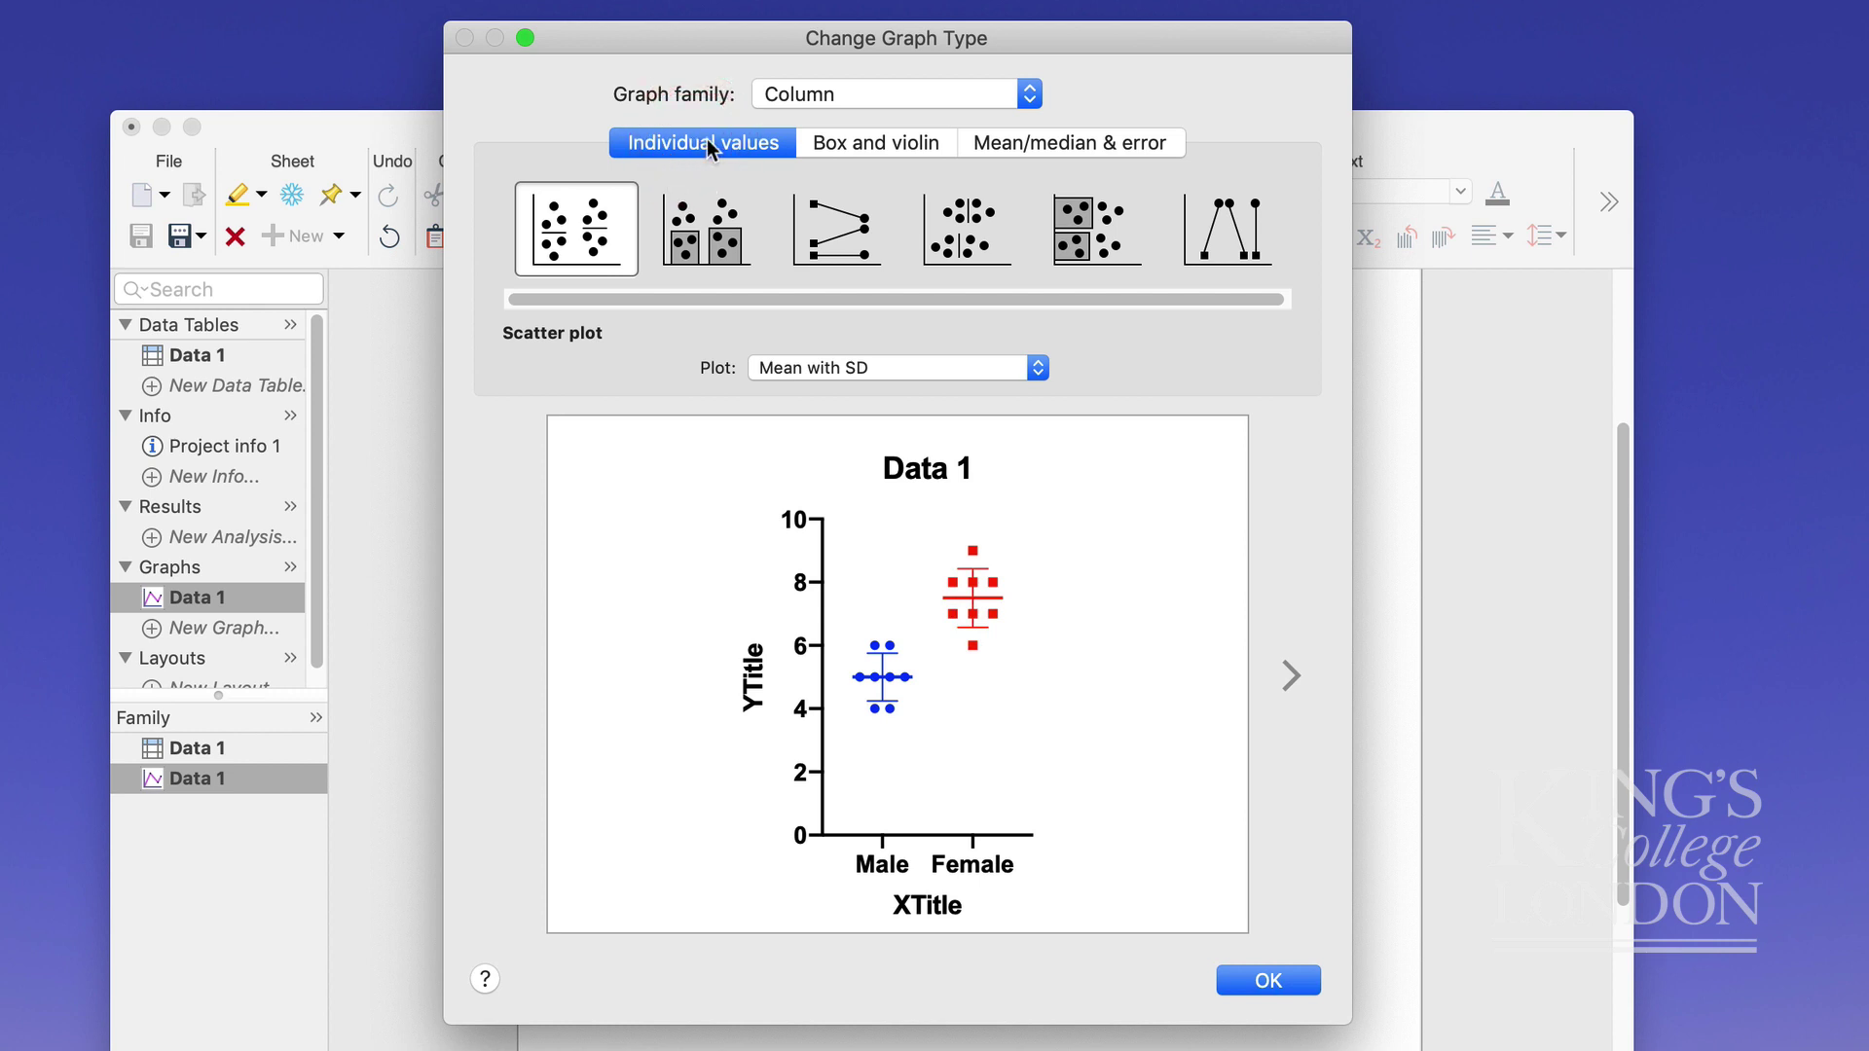
click(587, 241)
click(1230, 976)
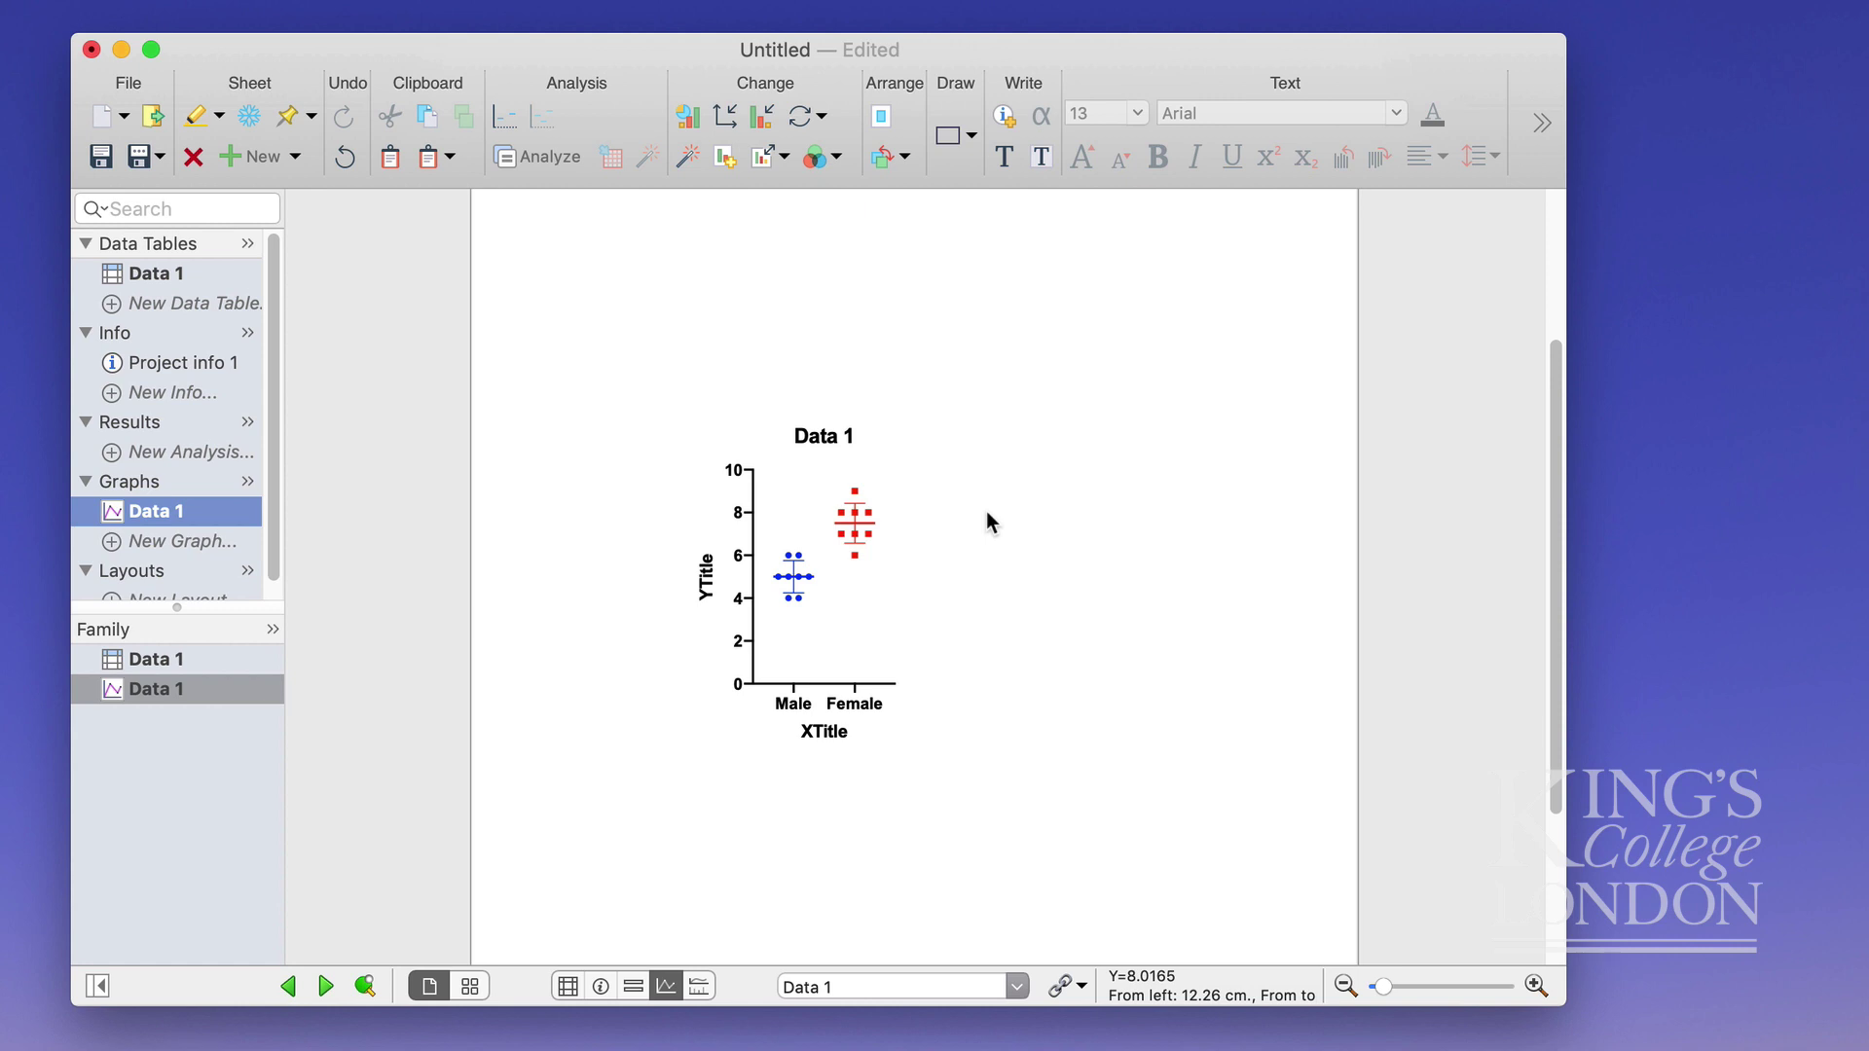
From the Data 1 table, start a Column analyses t test on A:Male and B:Female.
click(155, 274)
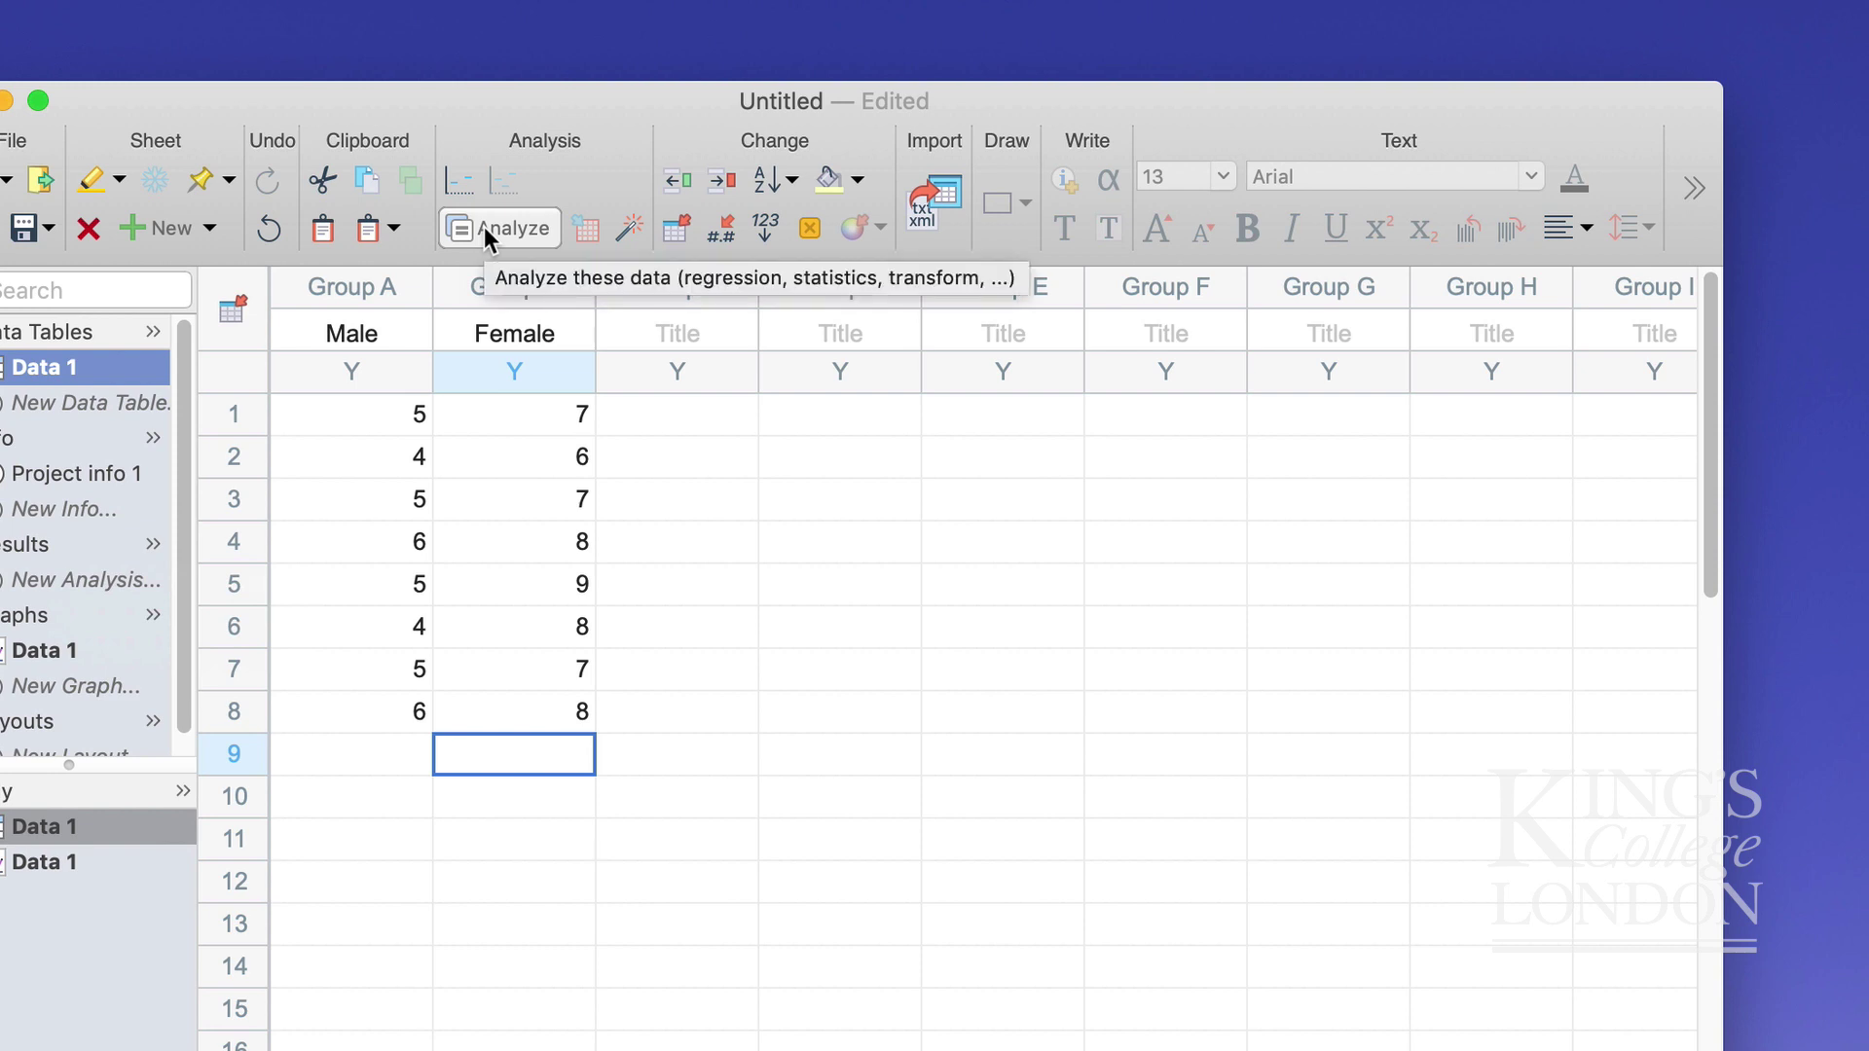
click(488, 230)
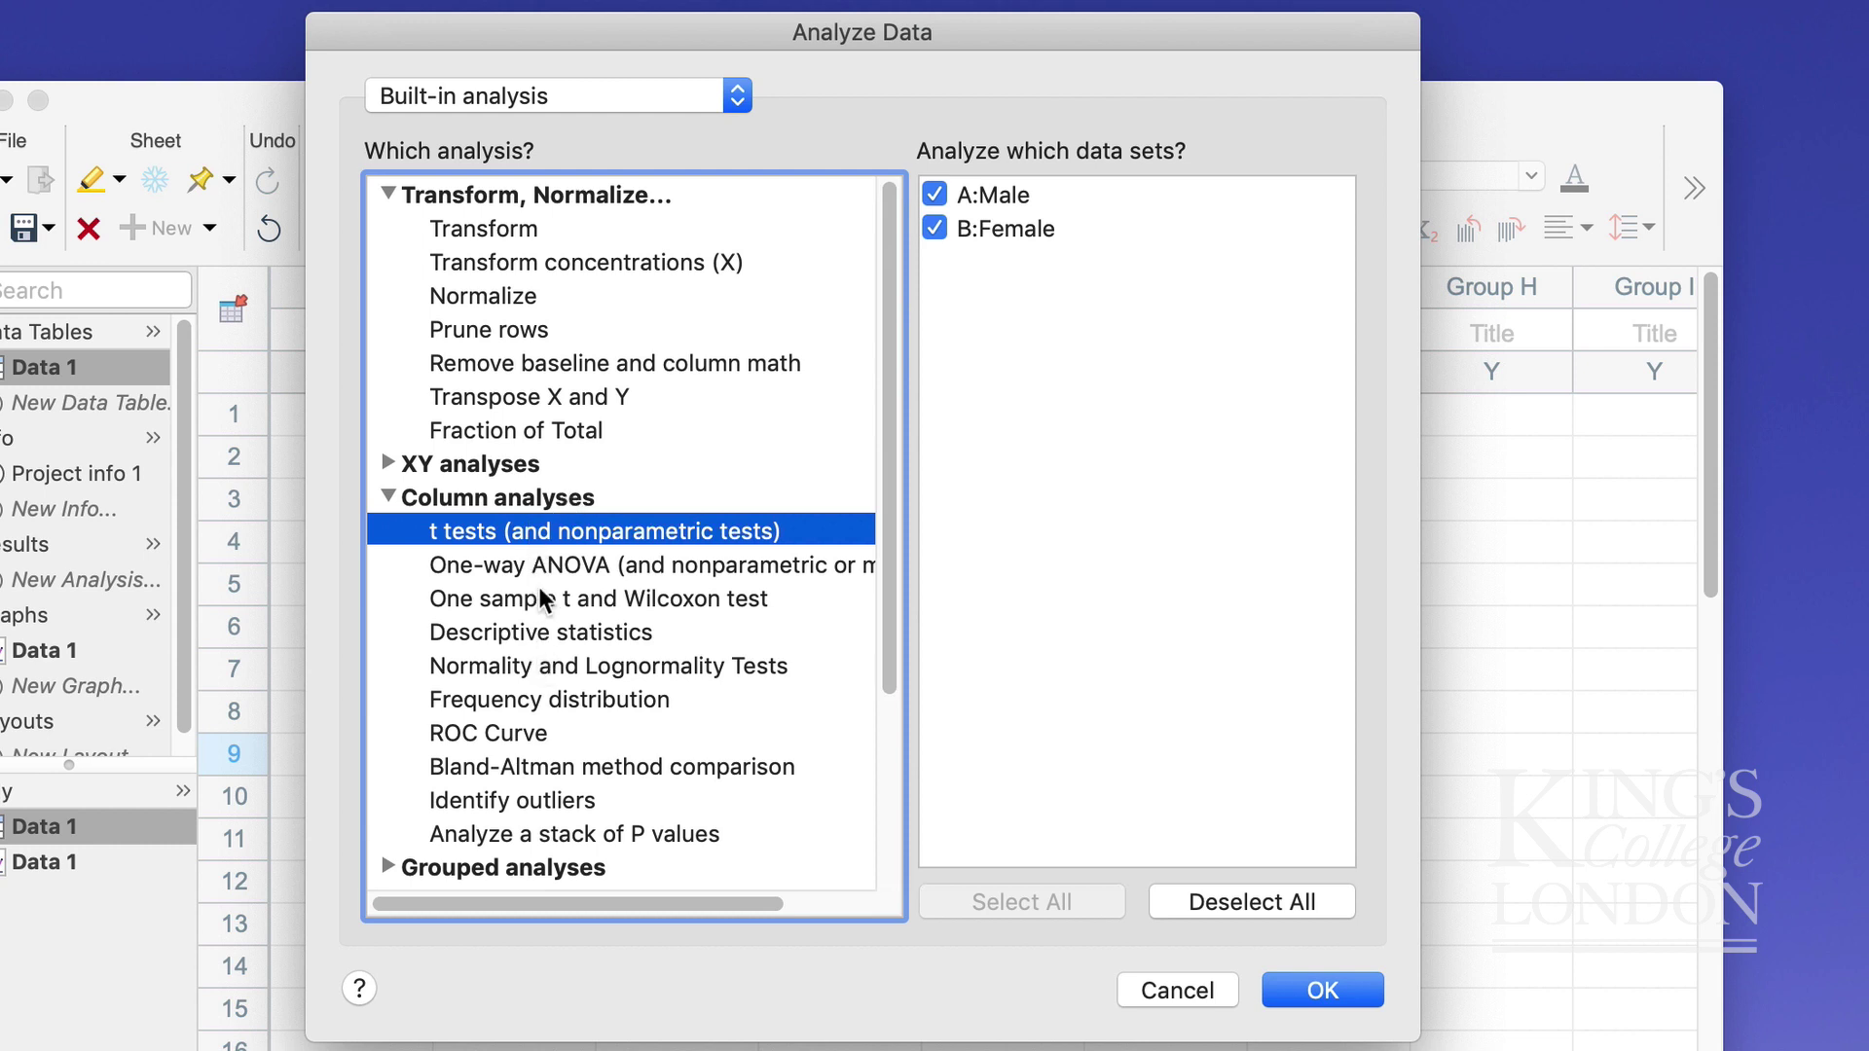
click(485, 534)
click(1328, 989)
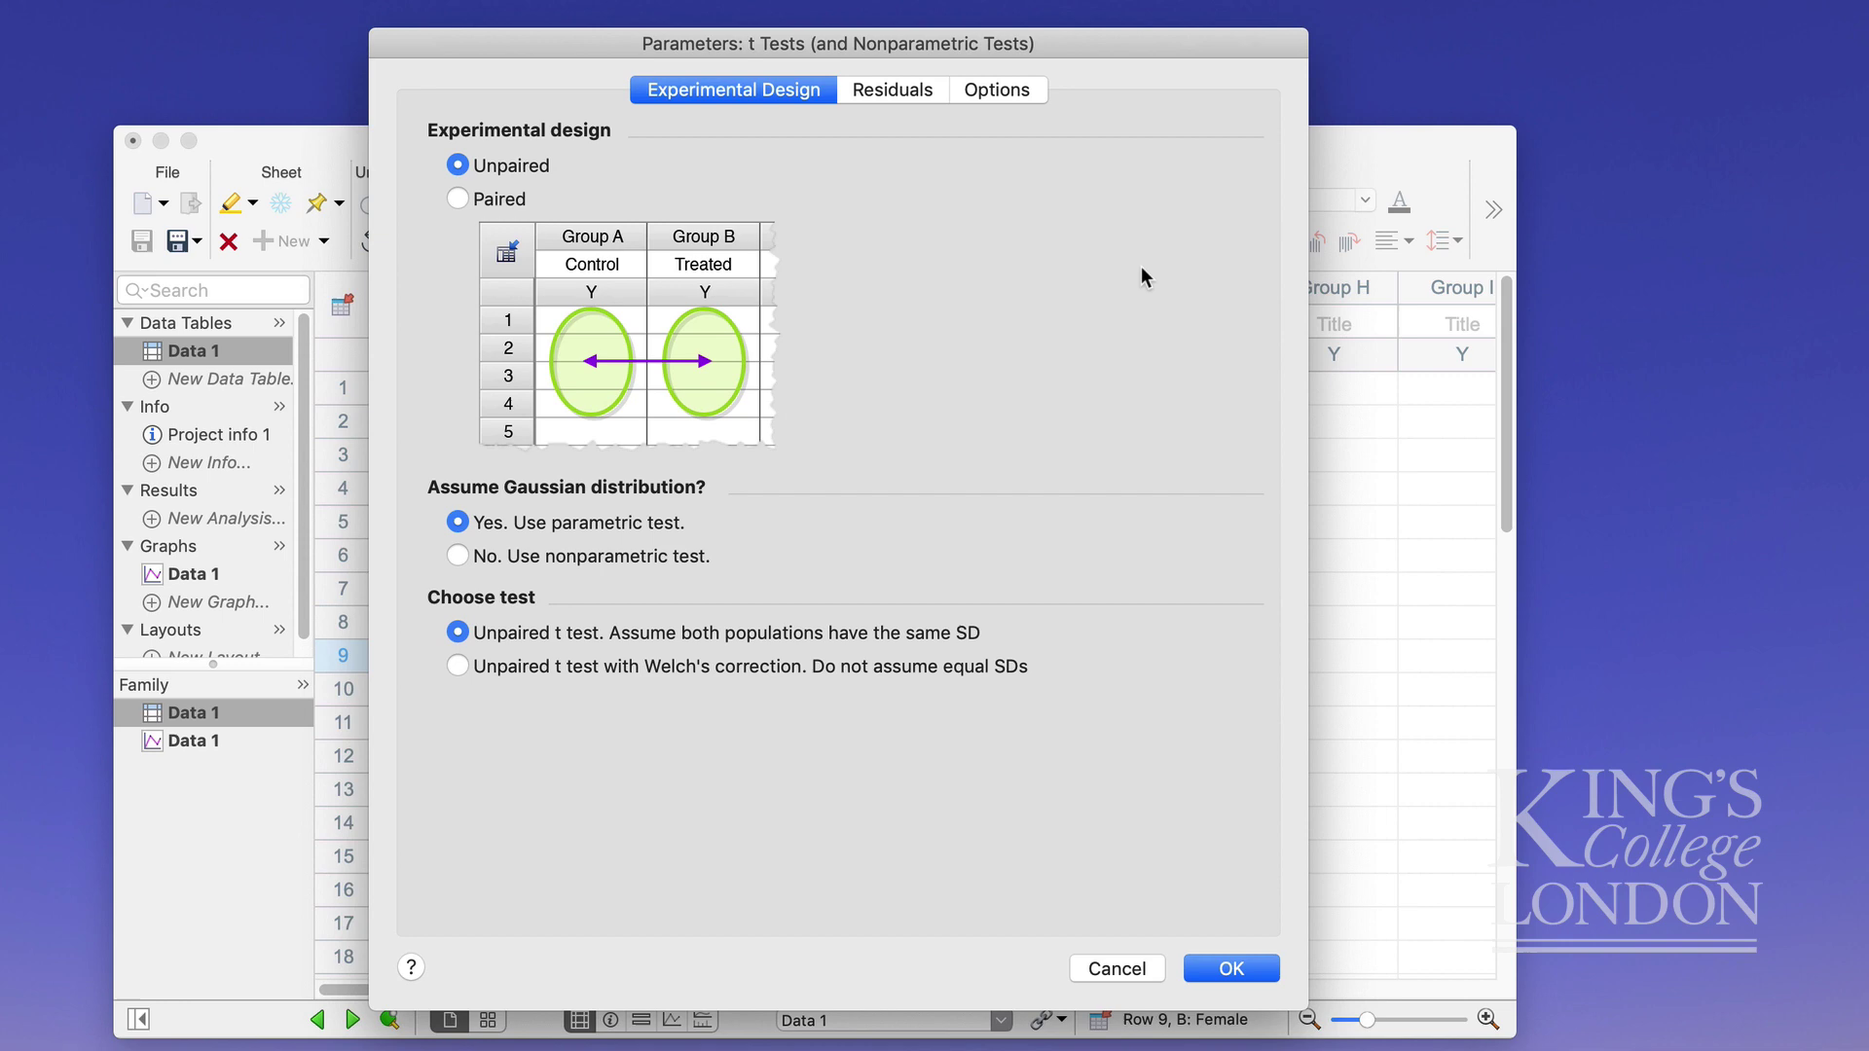
Review residual options, then keep differences as Female - Male and GP P value style.
click(913, 90)
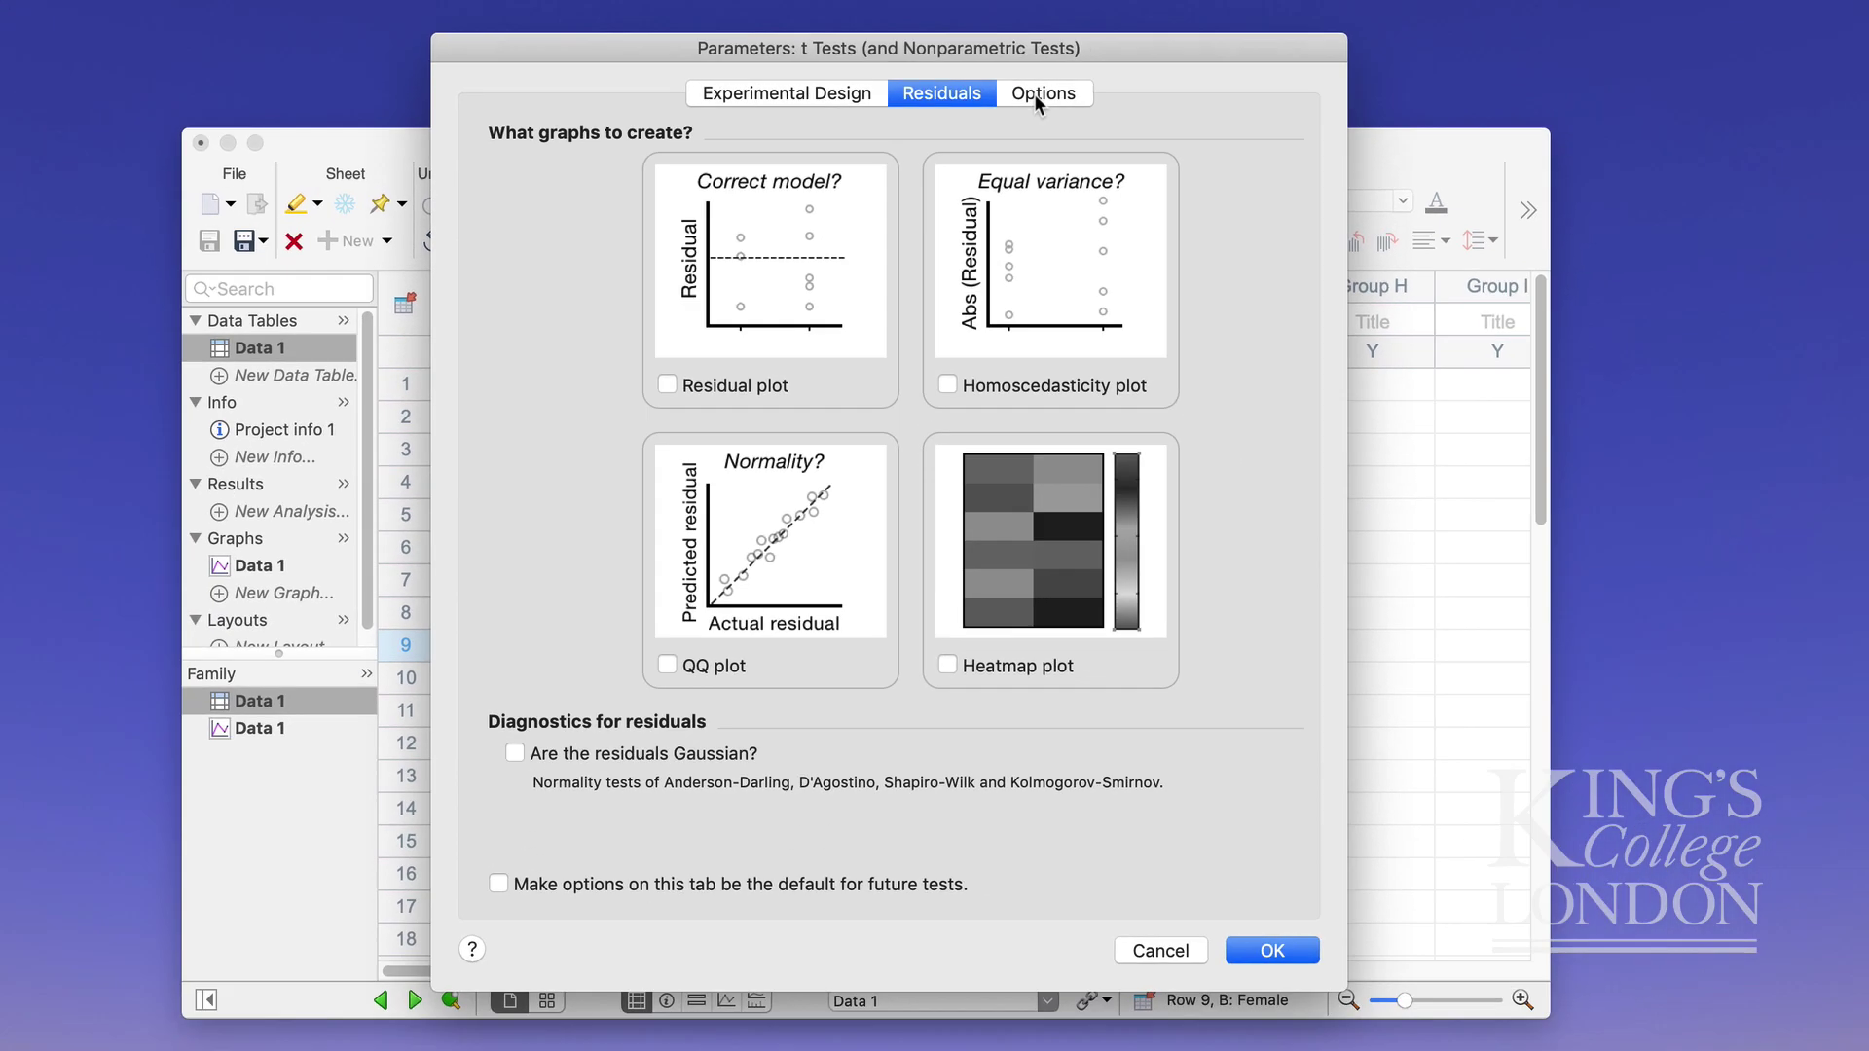
click(1098, 0)
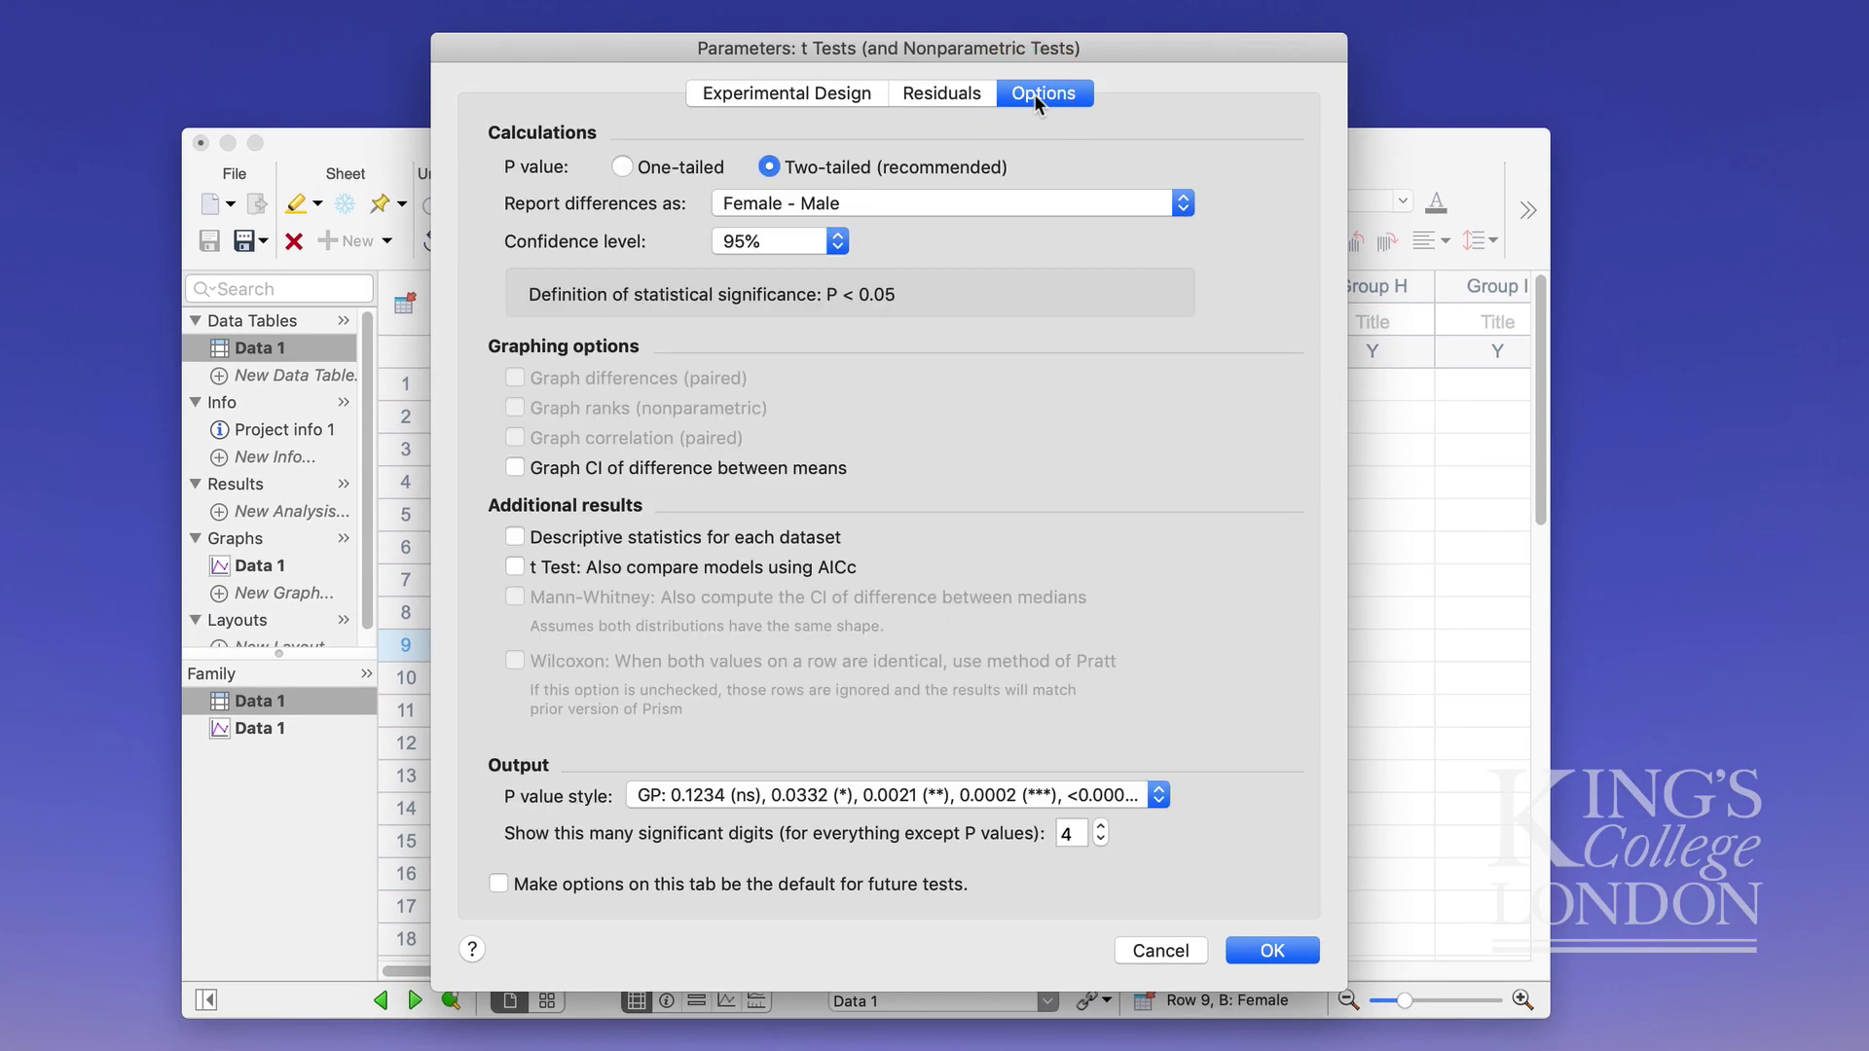
click(793, 202)
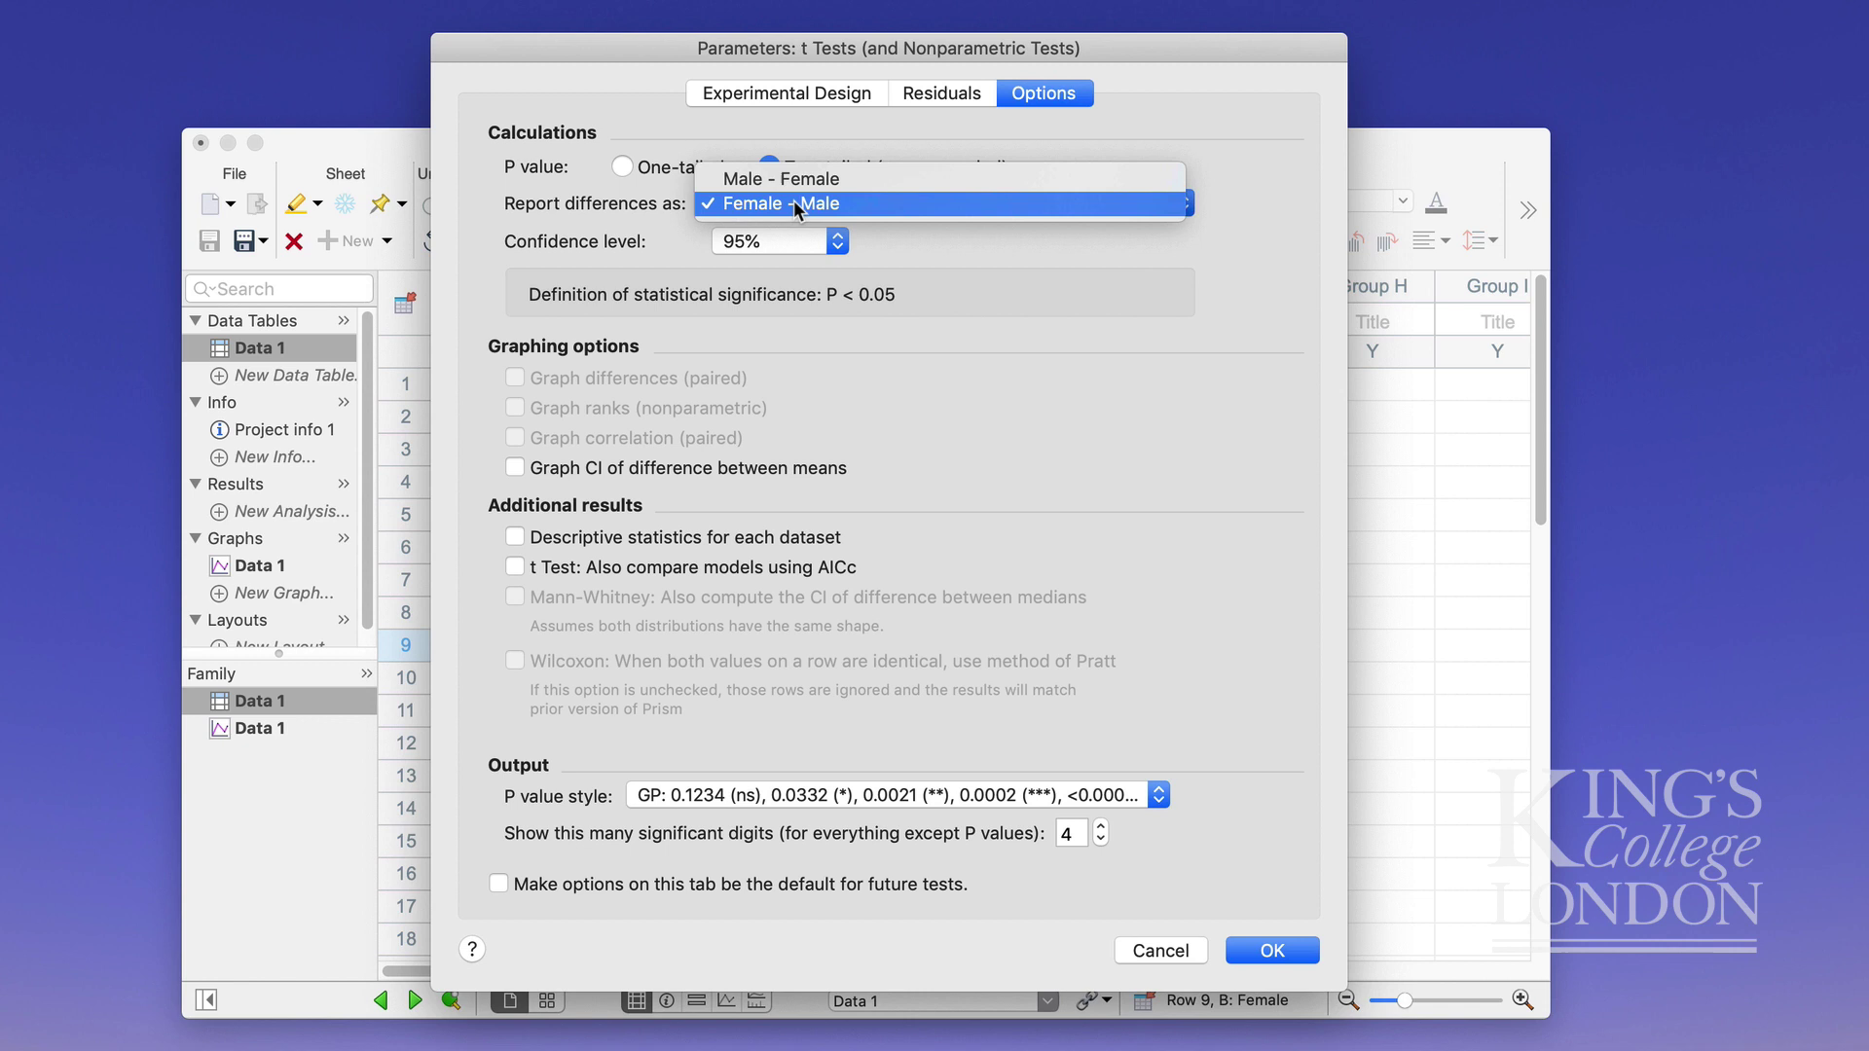
click(856, 202)
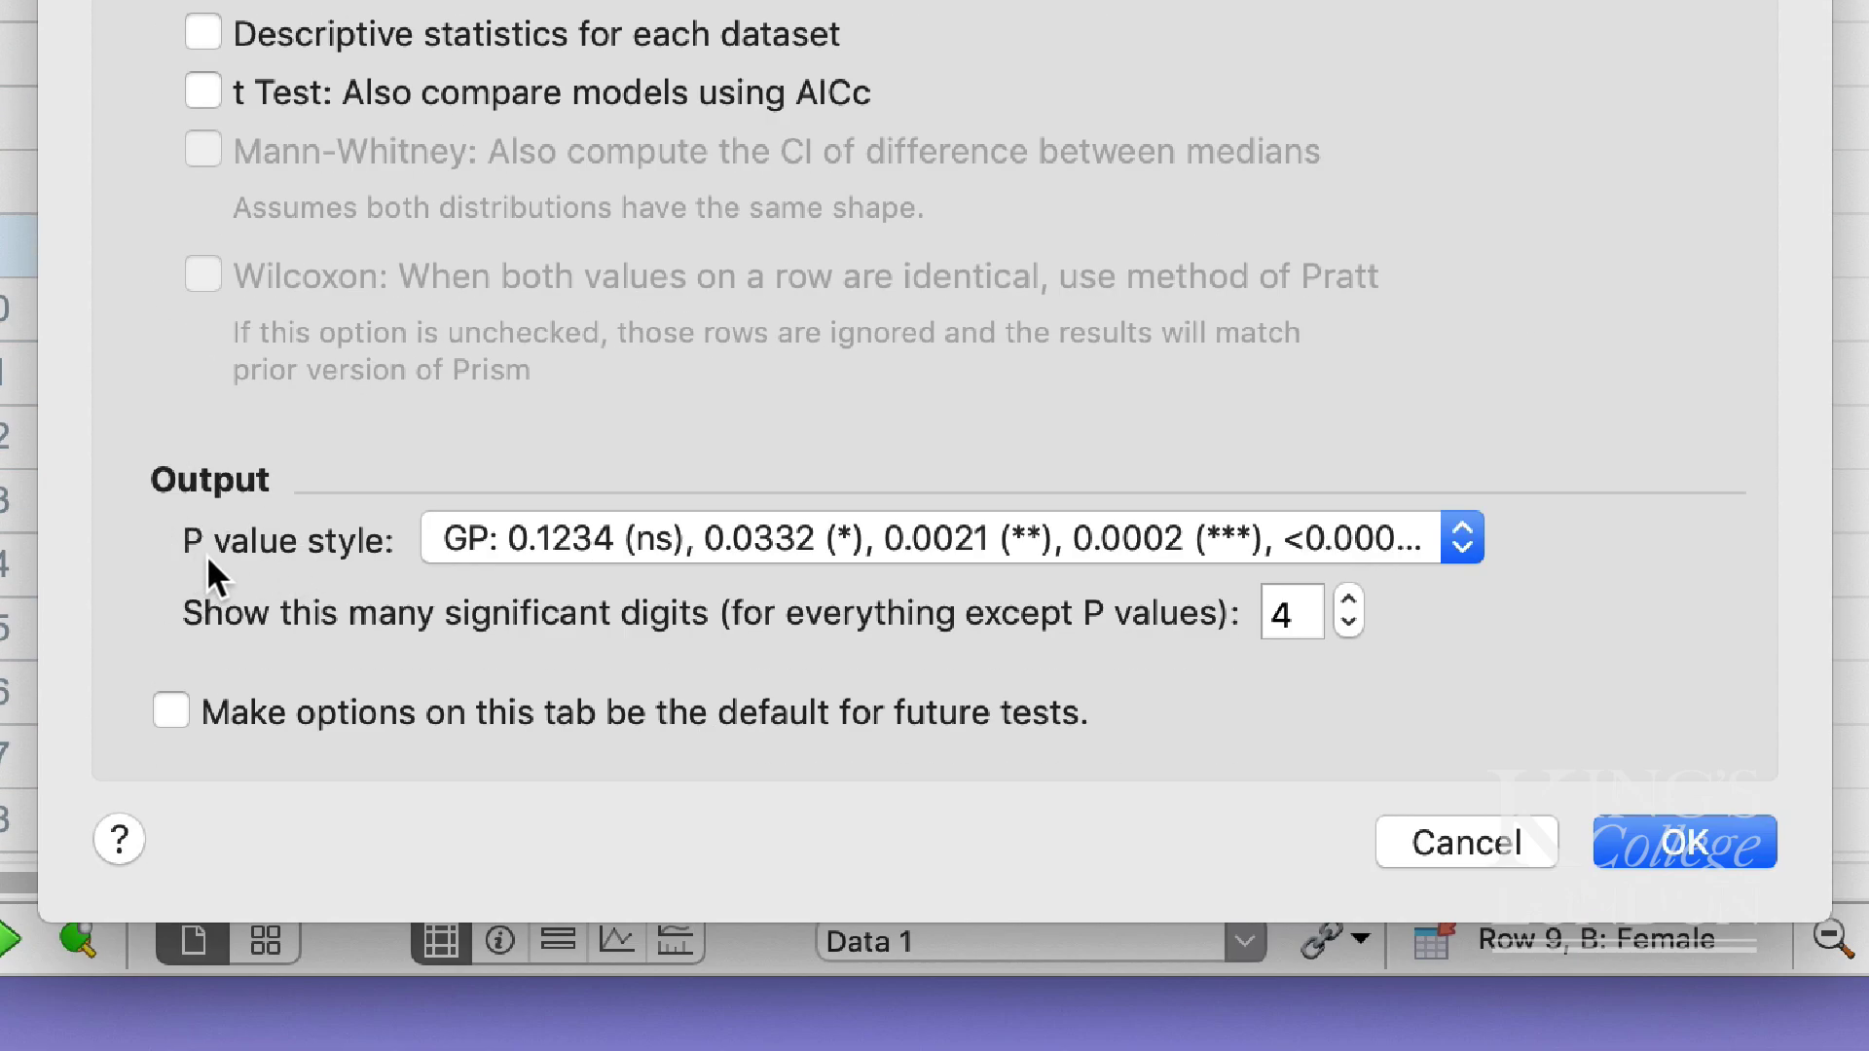
click(1462, 534)
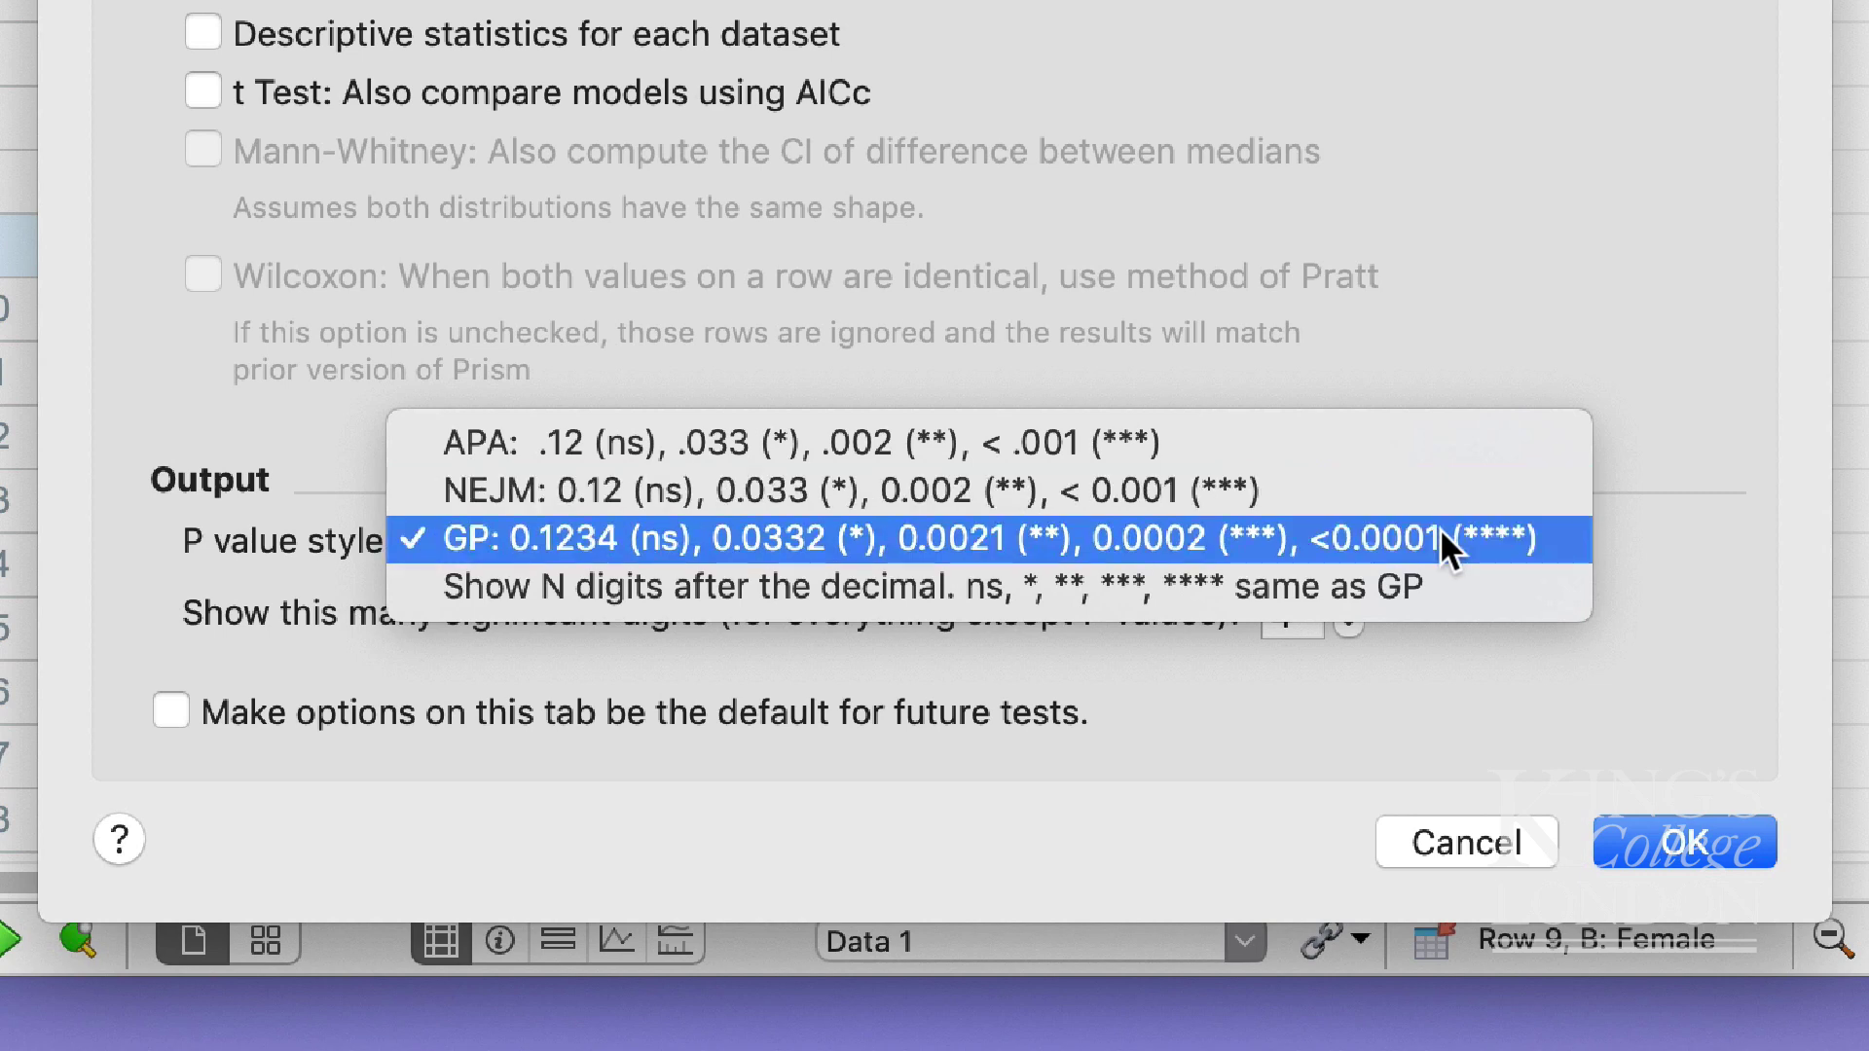
click(1442, 534)
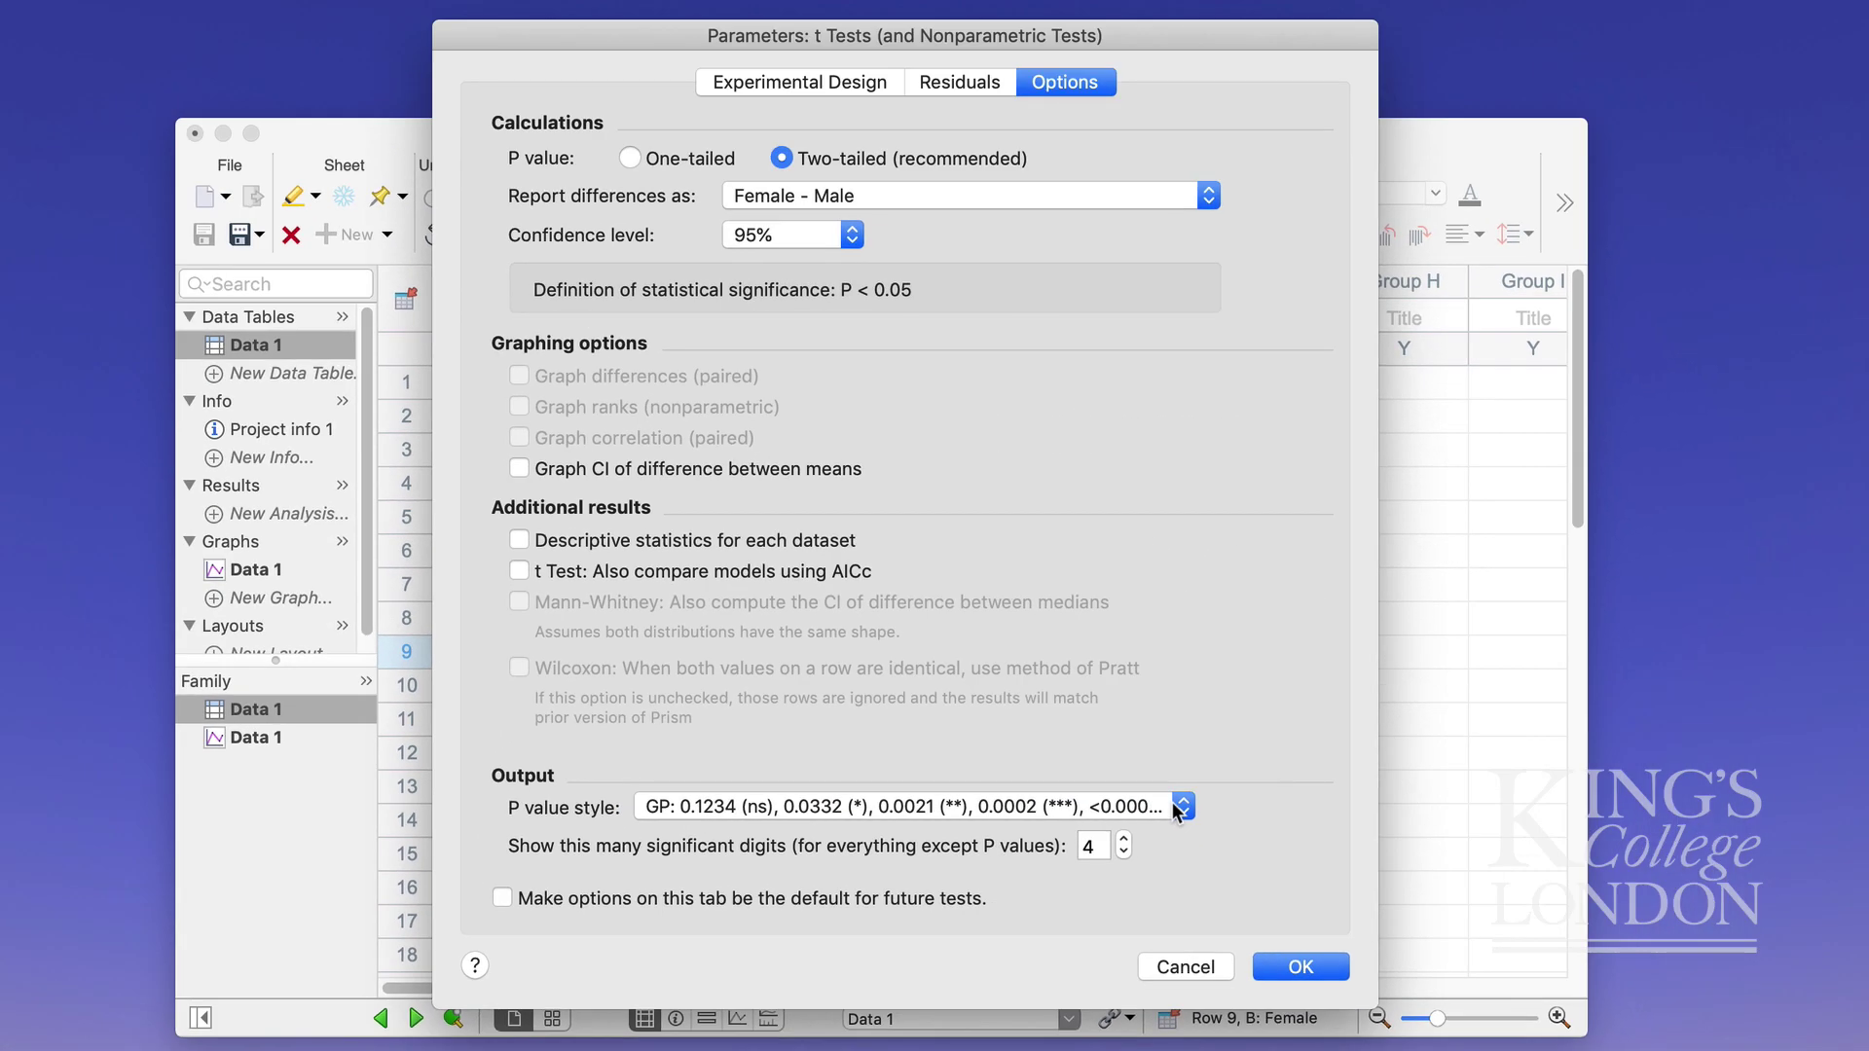
Run the unpaired t test and inspect the results' P value row showing <0.0001.
click(1287, 961)
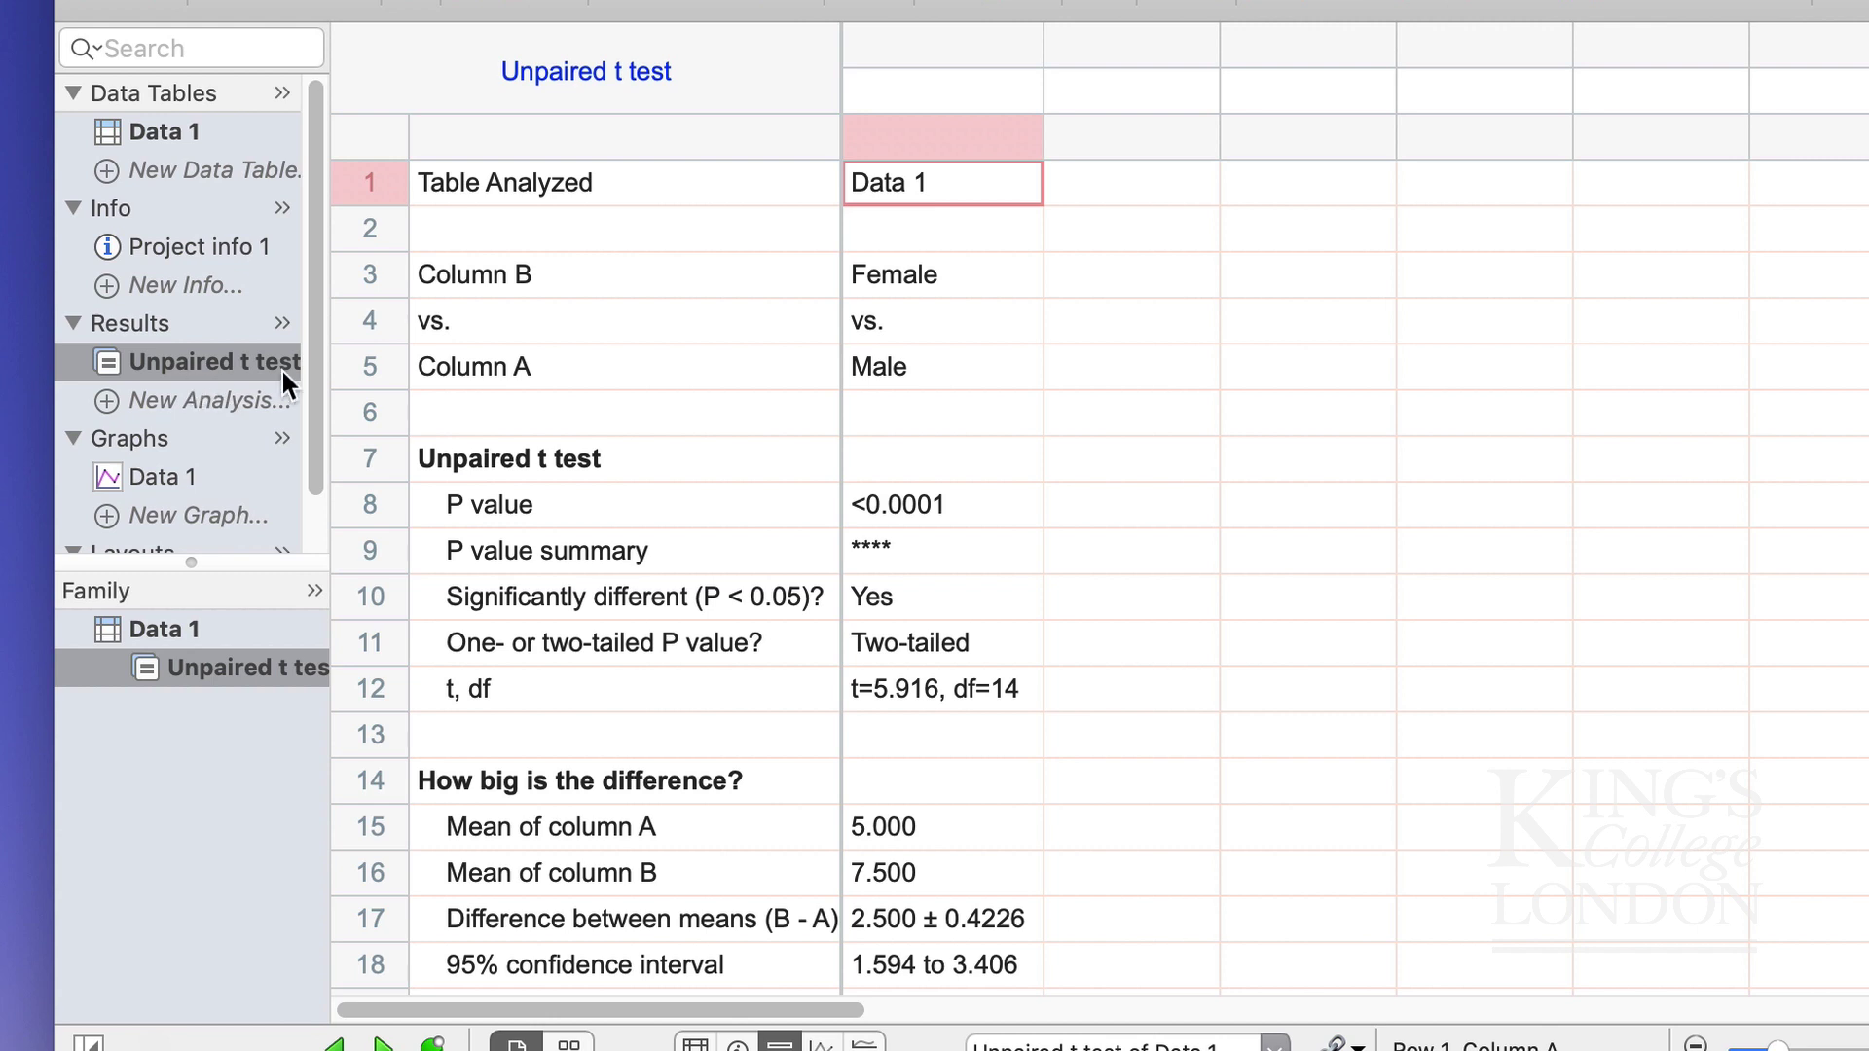
mouse_move(283, 369)
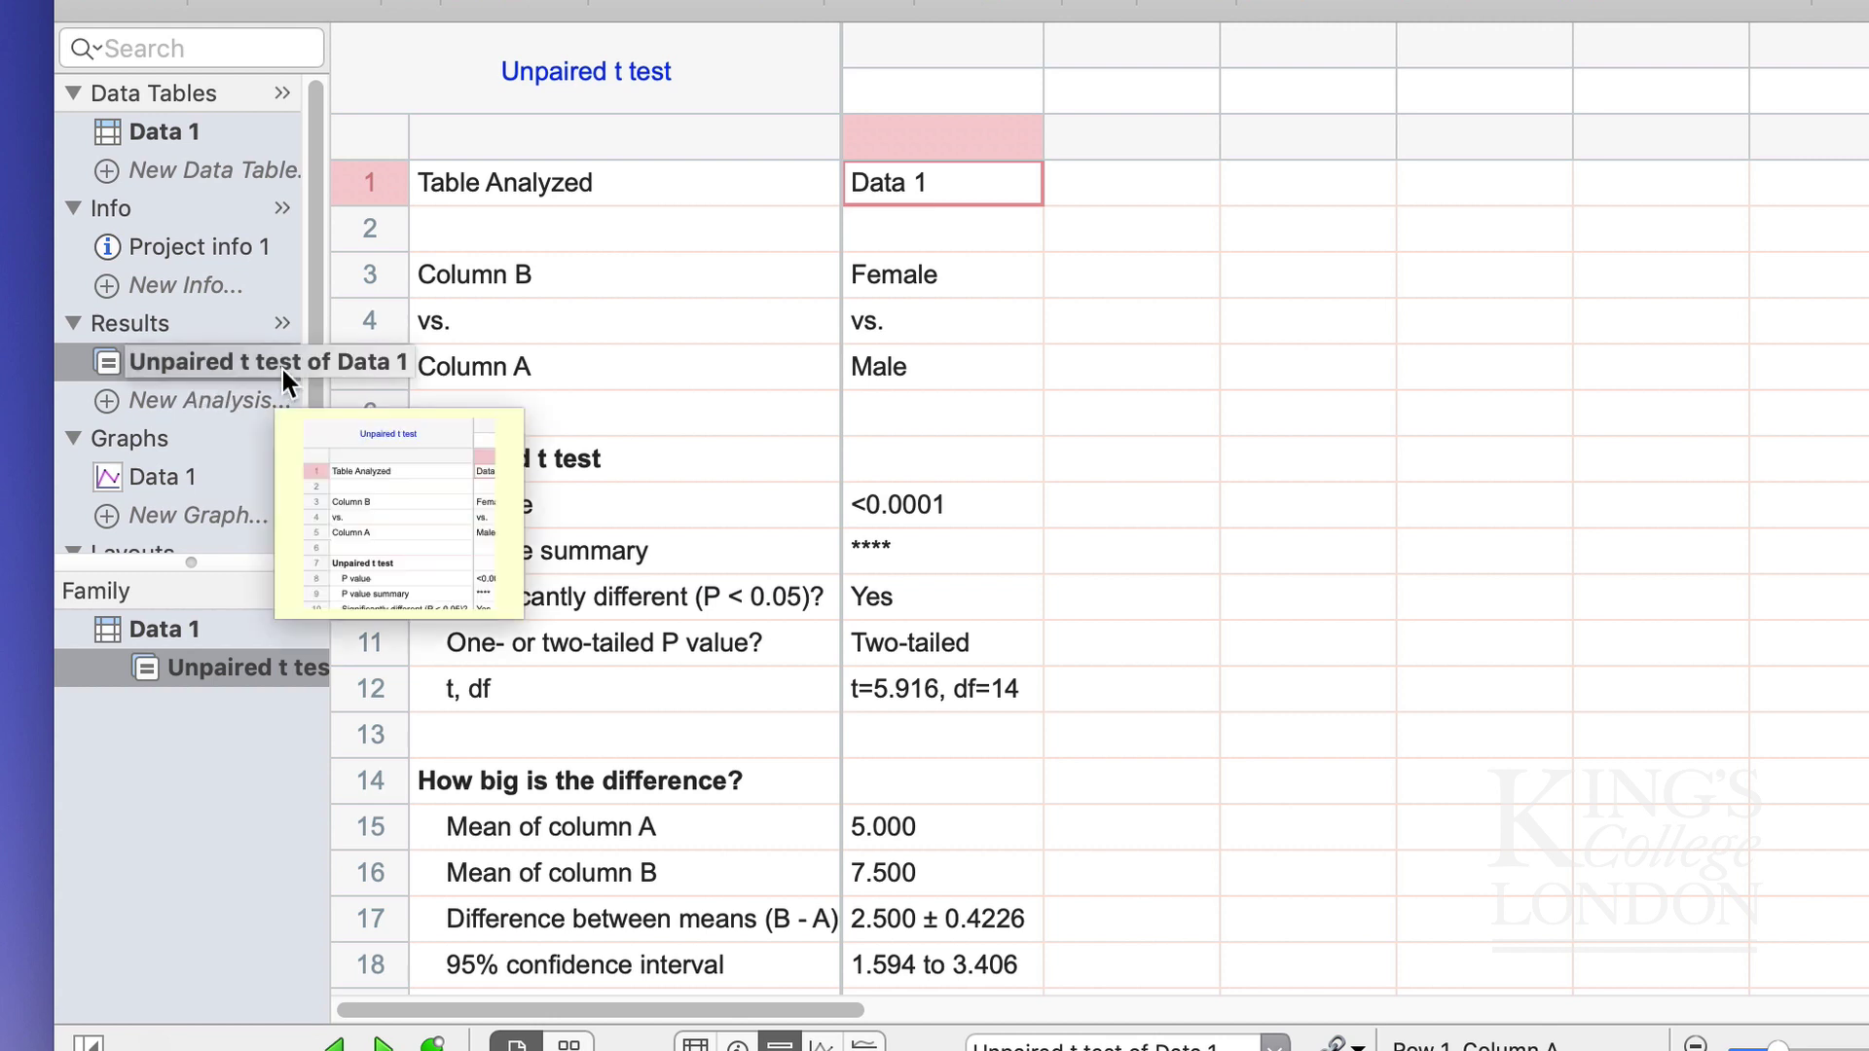
click(913, 175)
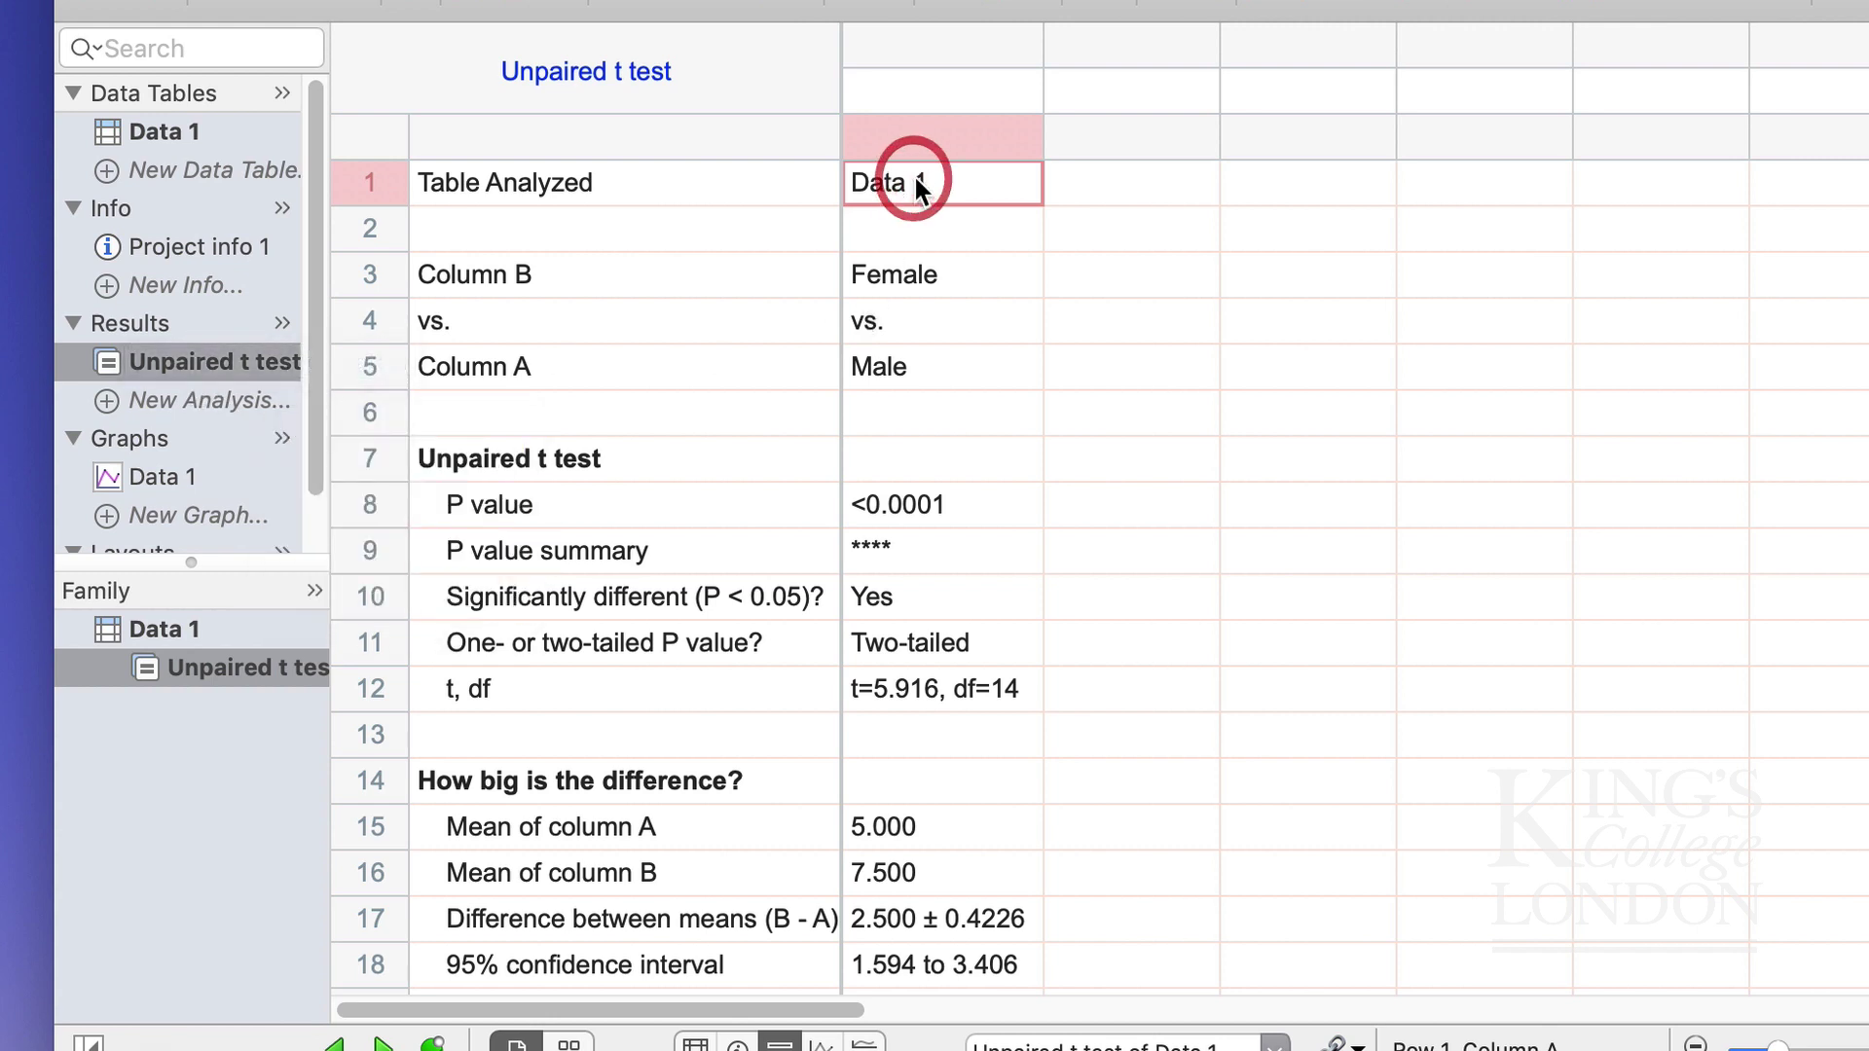
click(507, 502)
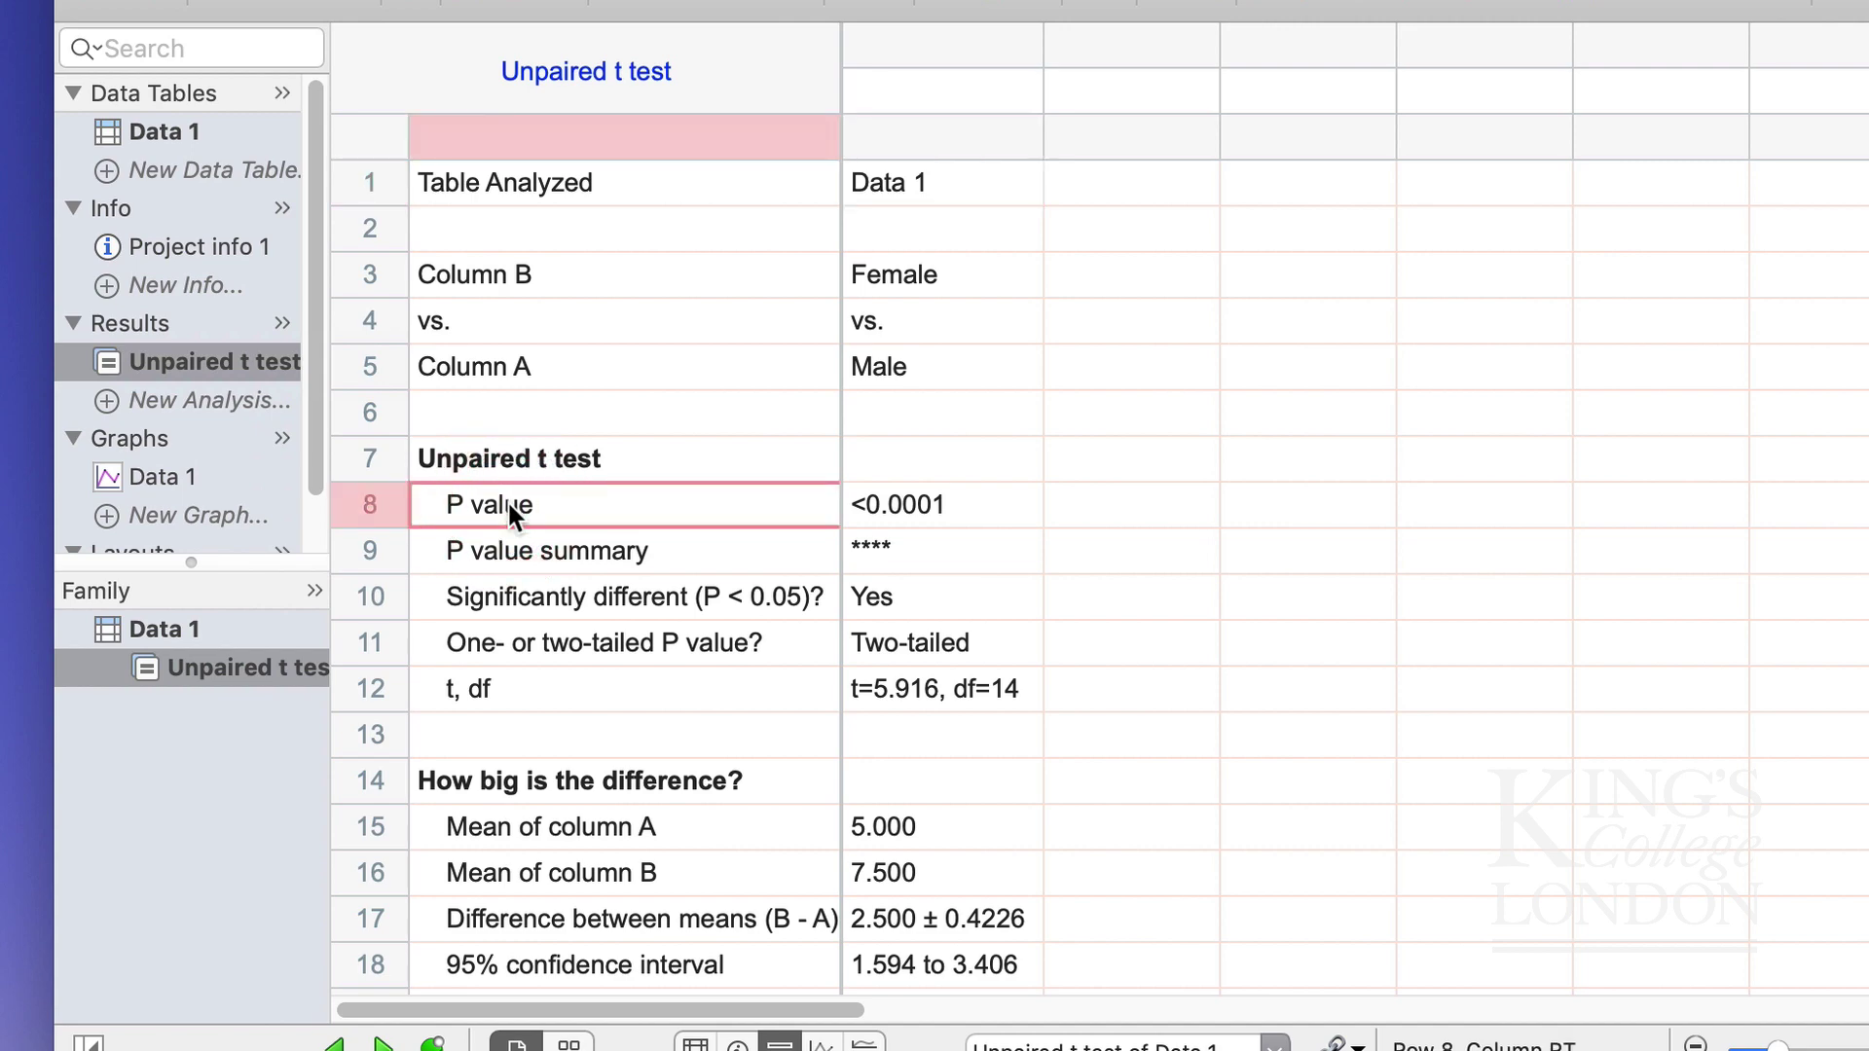
click(924, 501)
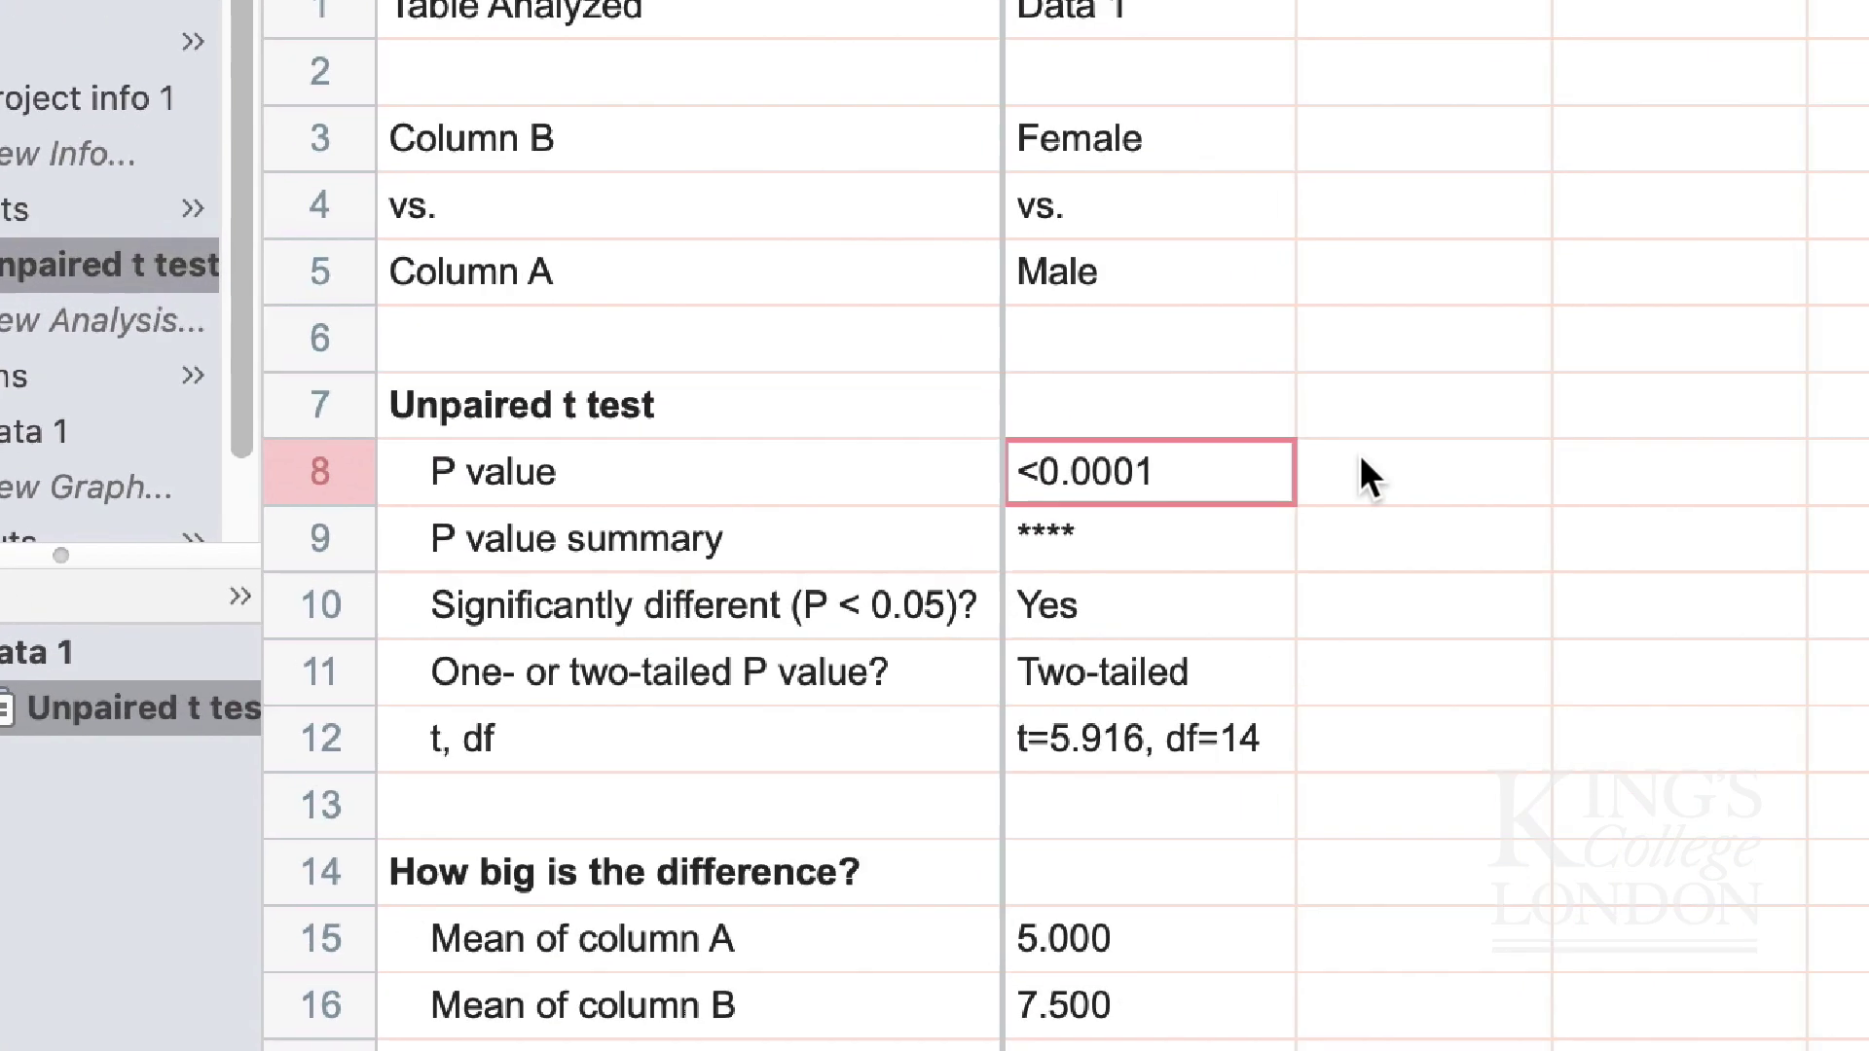